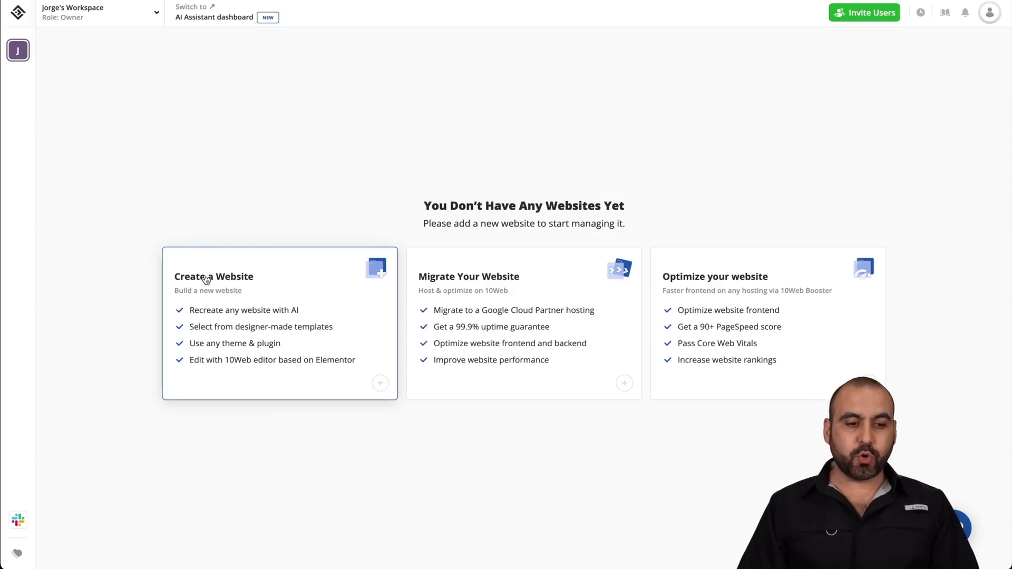
Step: Start a new website titled SaaS Master, hosted in the Los Angeles data center
click(255, 279)
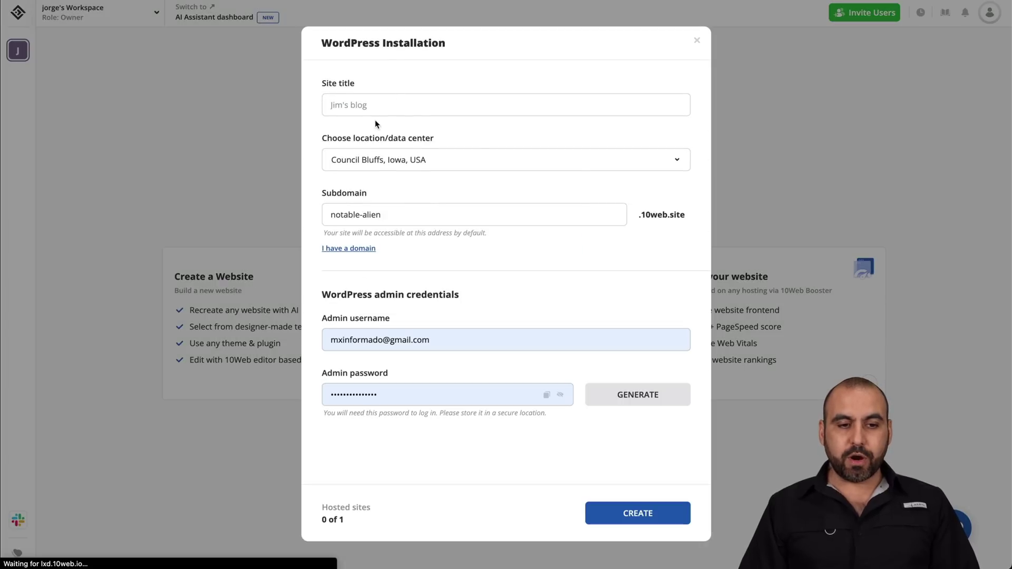
click(373, 105)
text(SaaS )
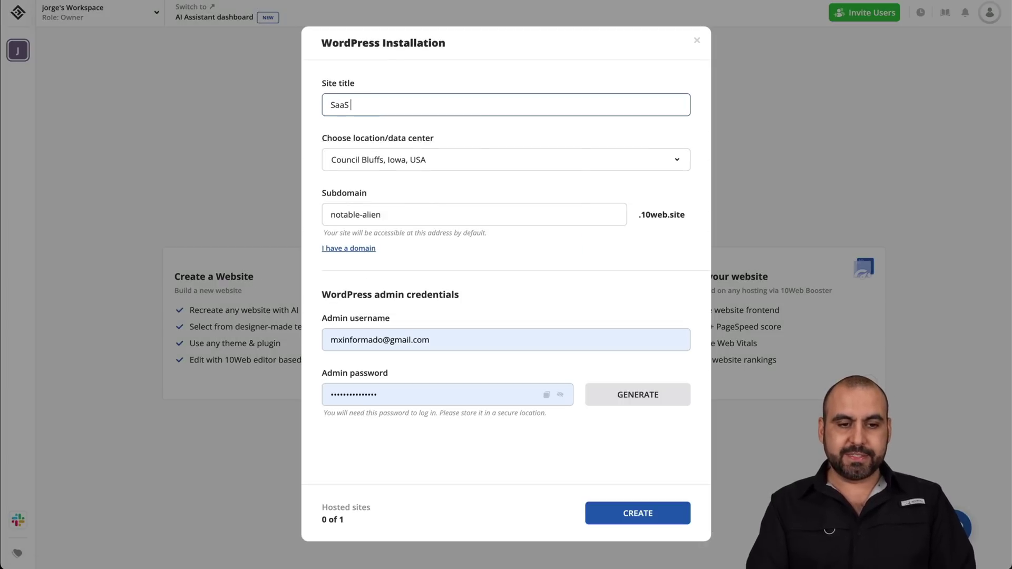
text(Master)
click(414, 162)
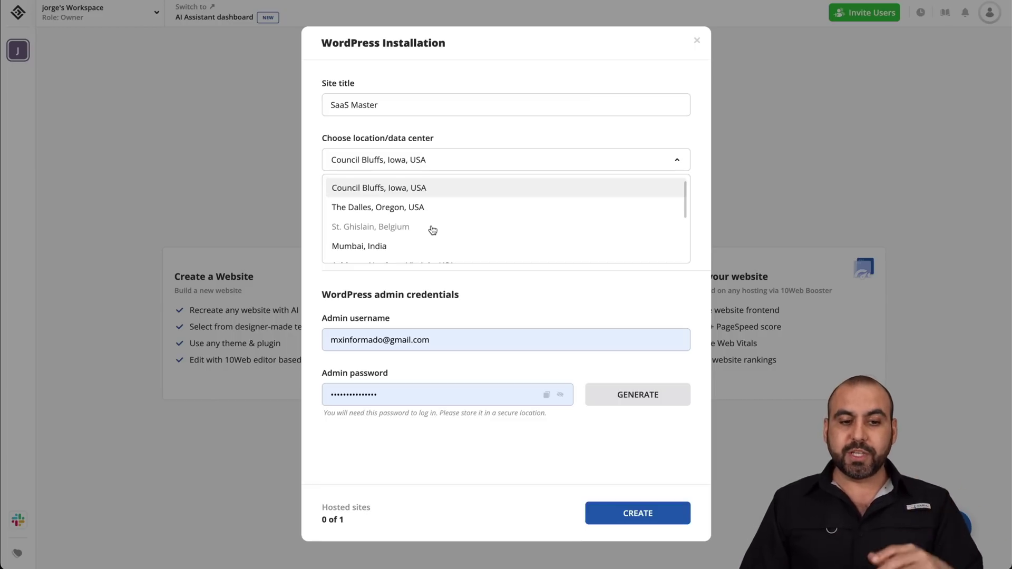
scroll(432, 231, down, 2)
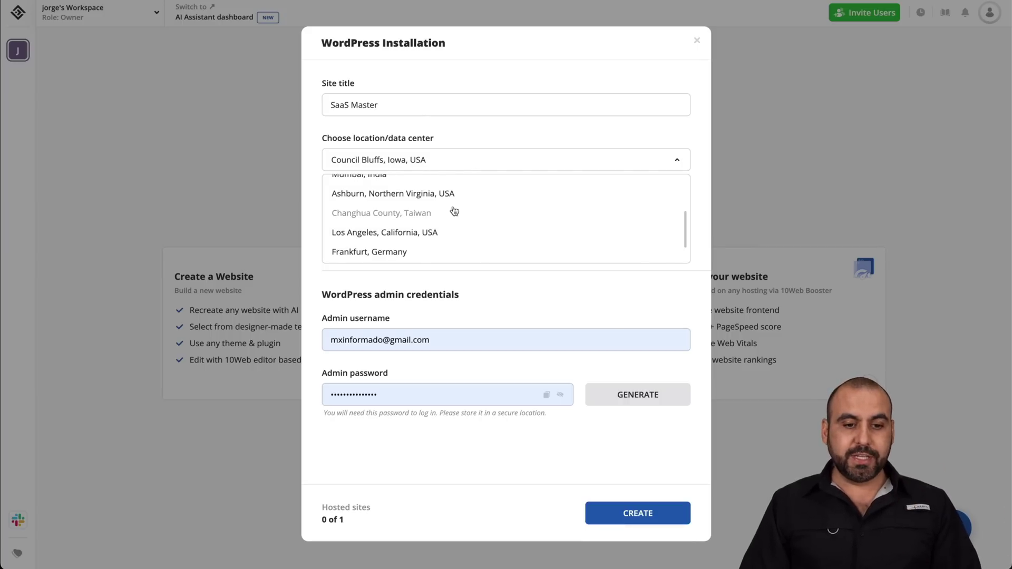
scroll(445, 224, down, 1)
click(429, 214)
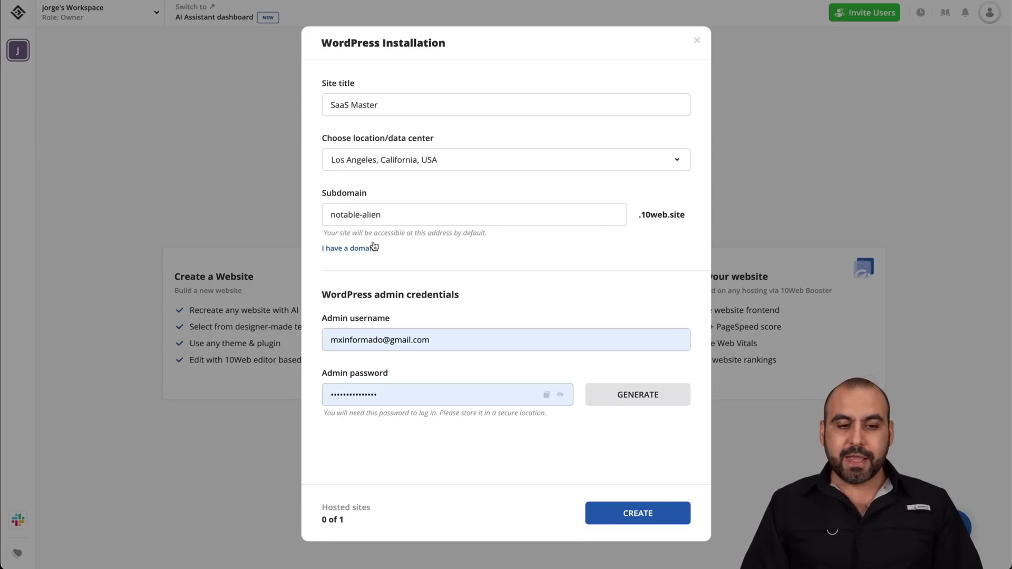
Step: Set the subdomain to saasmasterweb, replace the admin username, generate a password, and create the site
triple_click(365, 211)
text(saasm)
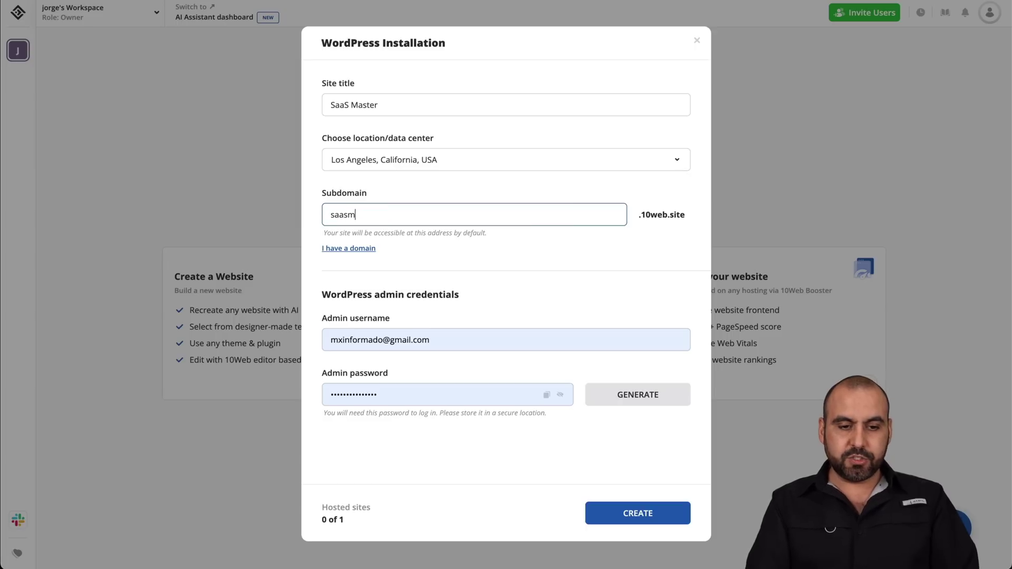
text(asterweb)
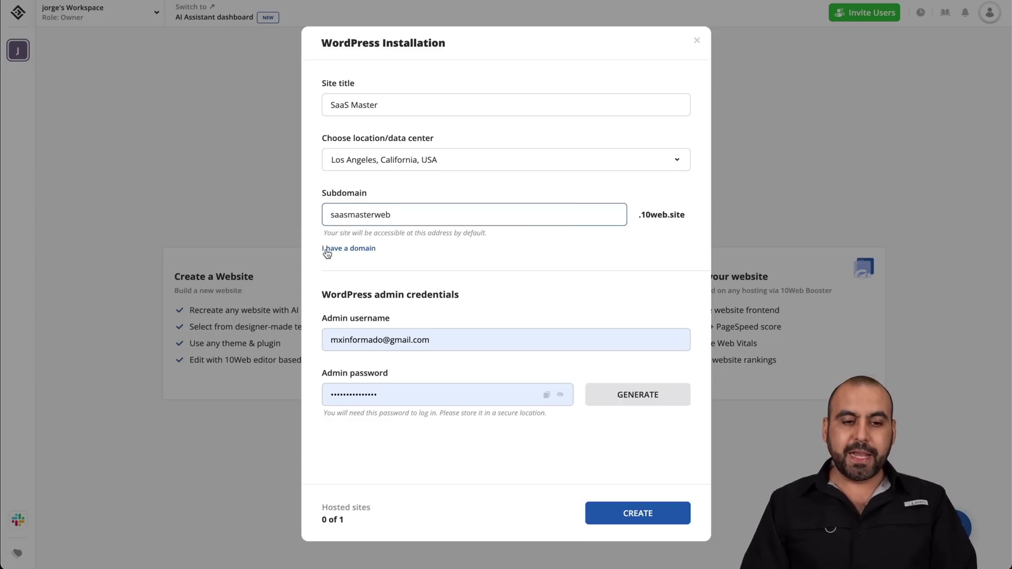
click(418, 255)
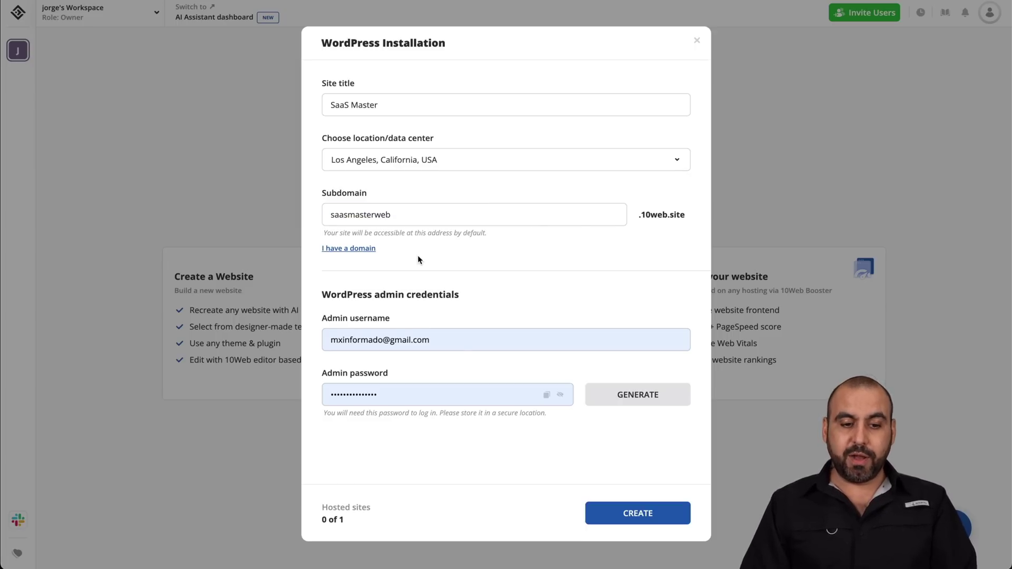
double_click(396, 333)
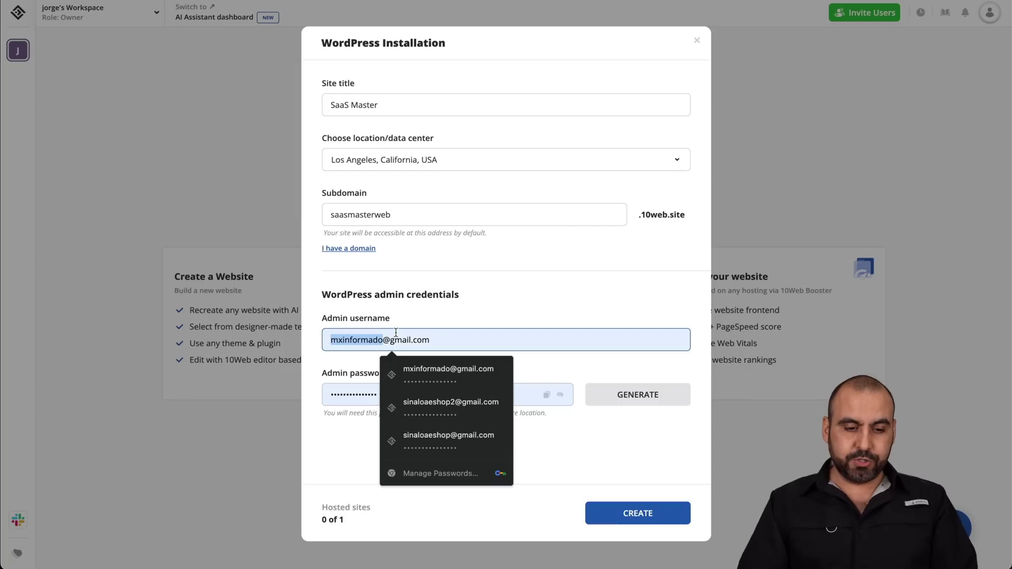
key(ctrl+a)
text(s)
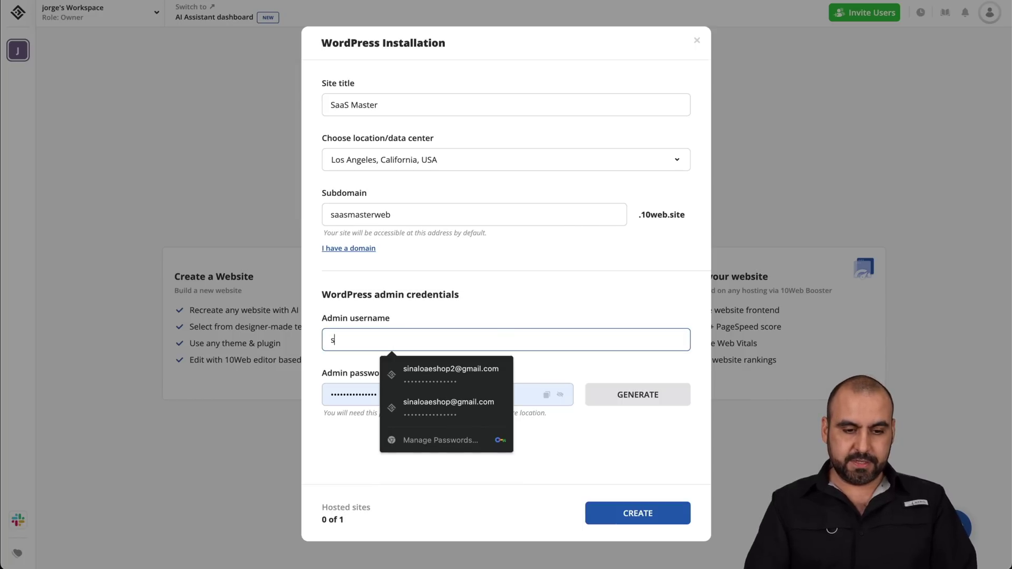
text(aasmaster)
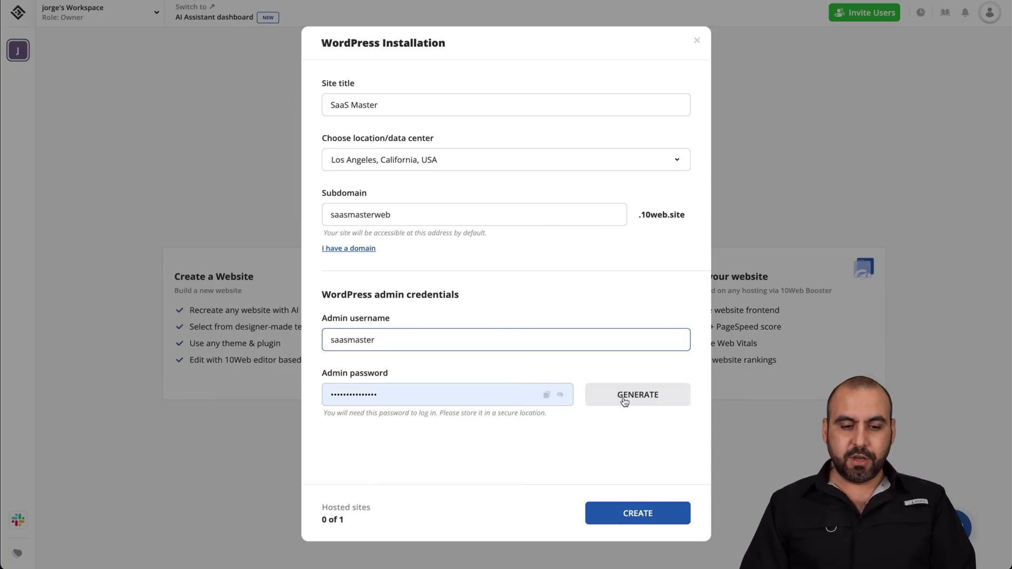
click(624, 401)
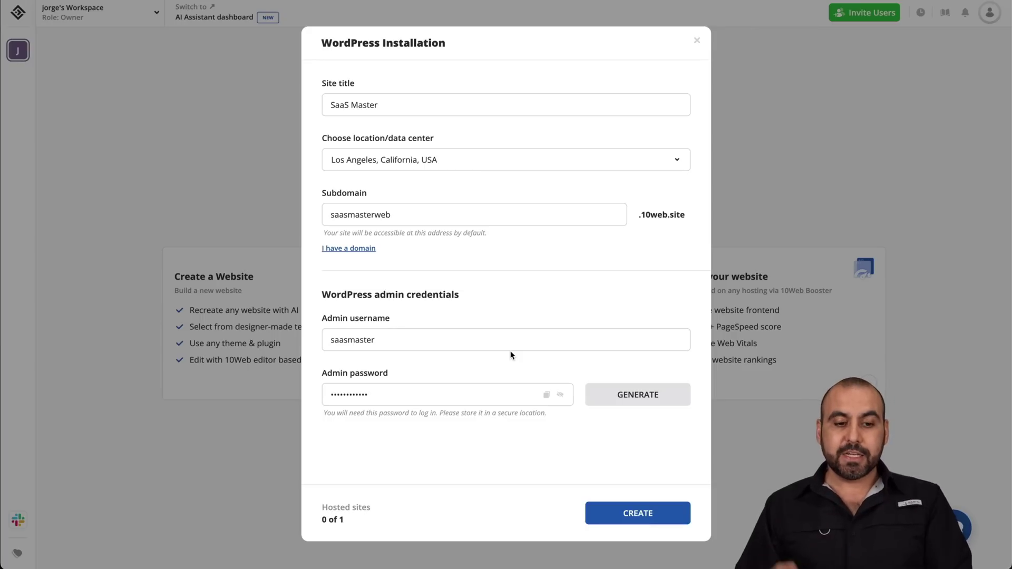
click(629, 514)
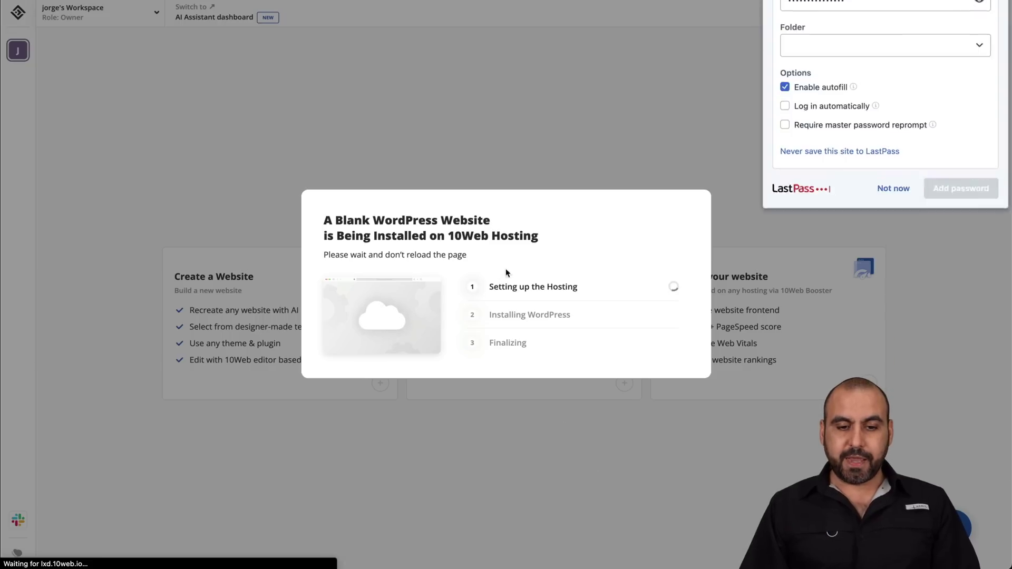
Step: Dismiss the password manager's save offer while the SaaS Master site installs
click(492, 326)
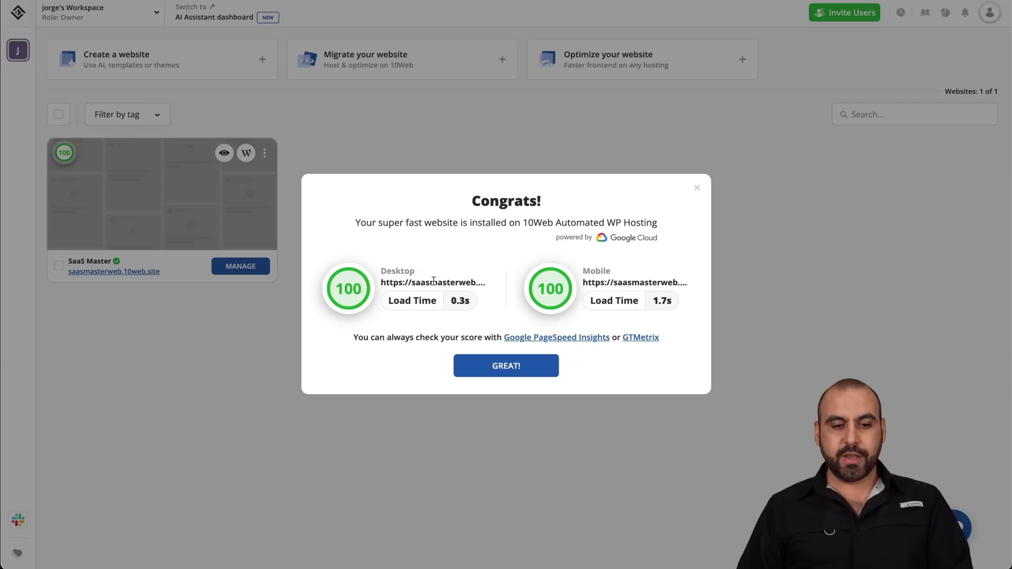
Step: Open the new SaaS Master site and launch AI page generation from the AI Builder Pages tab
click(519, 368)
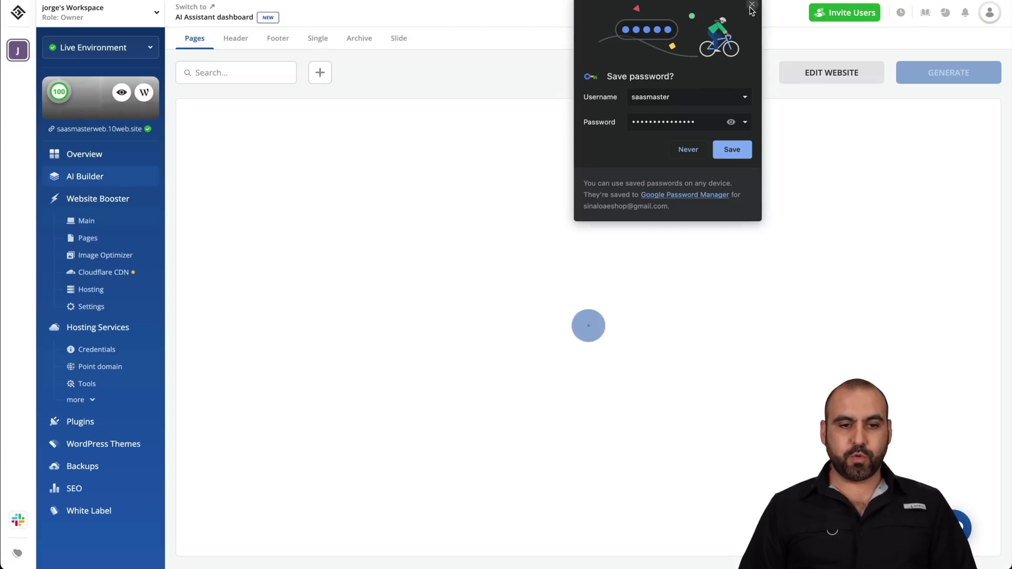
click(752, 5)
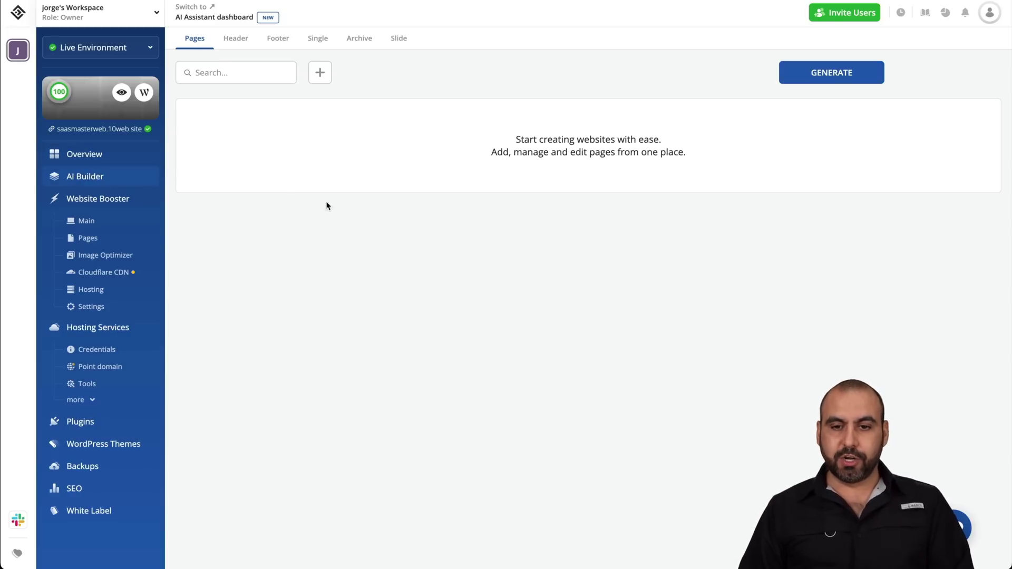
click(824, 77)
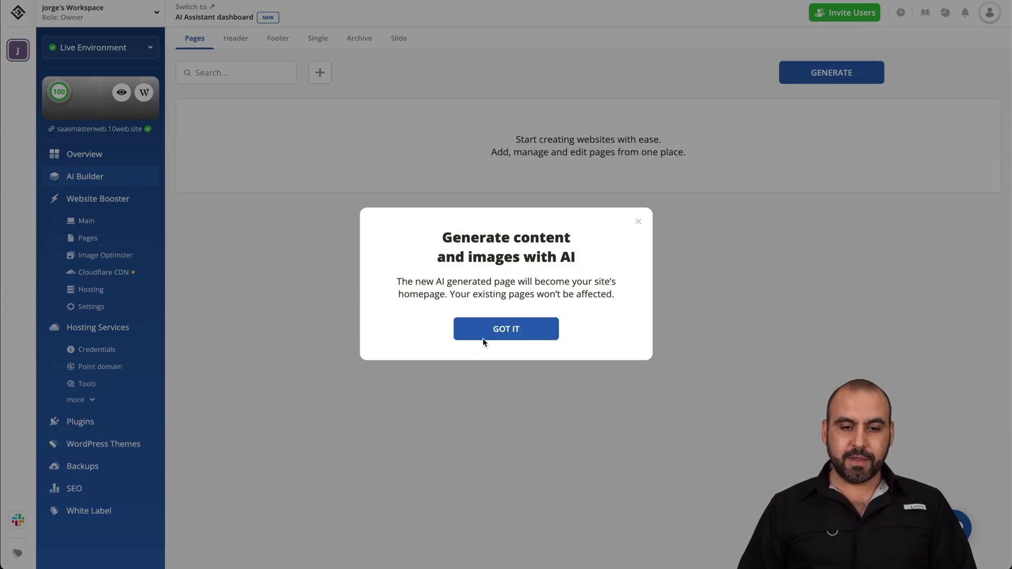
Step: Choose Digital agency as the business type in the AI website wizard
click(498, 331)
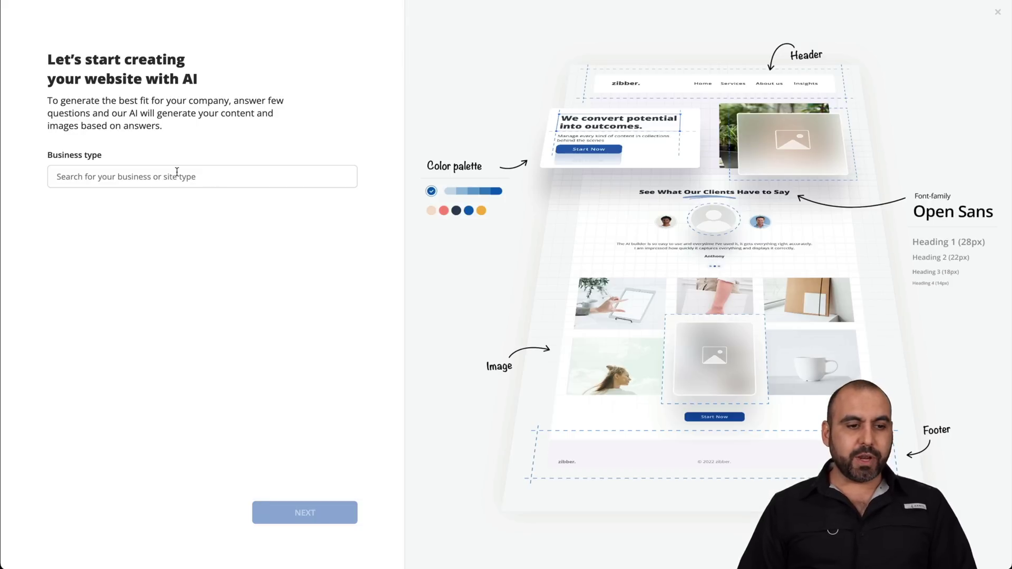
click(176, 174)
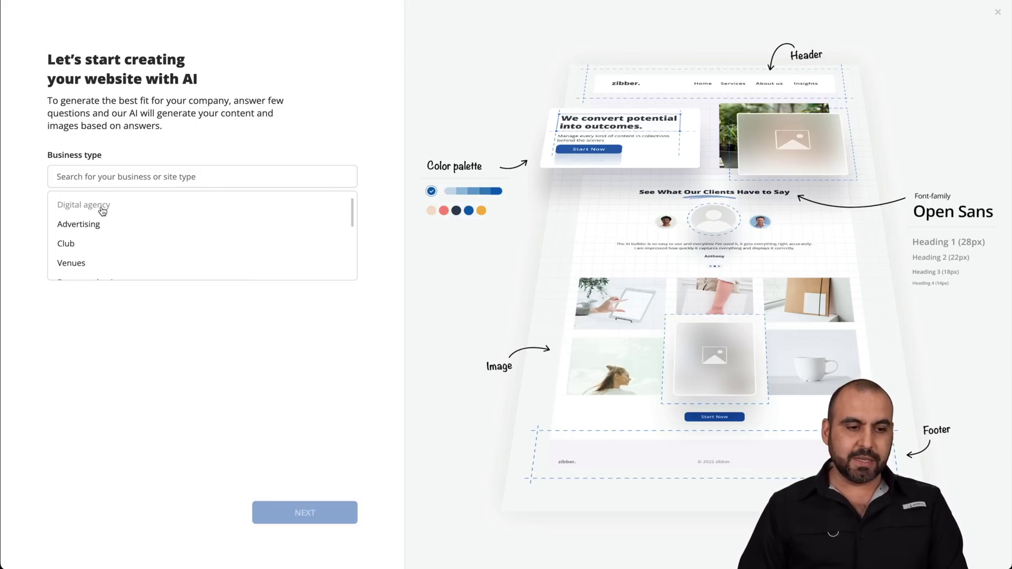
click(103, 211)
click(292, 507)
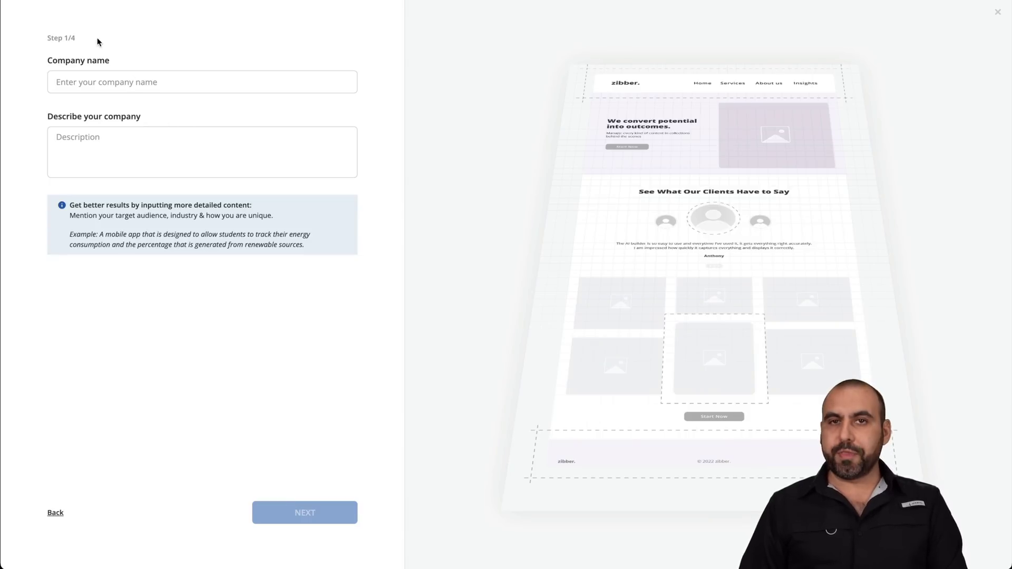
Step: Enter the company name SaaS Master and paste the prepared company description
click(121, 79)
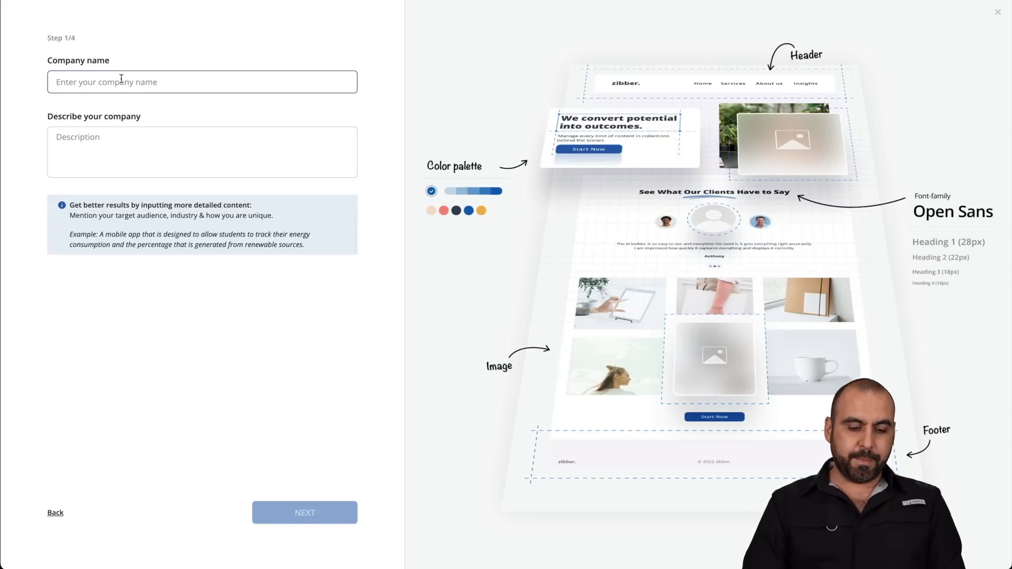
text(SaaS Master)
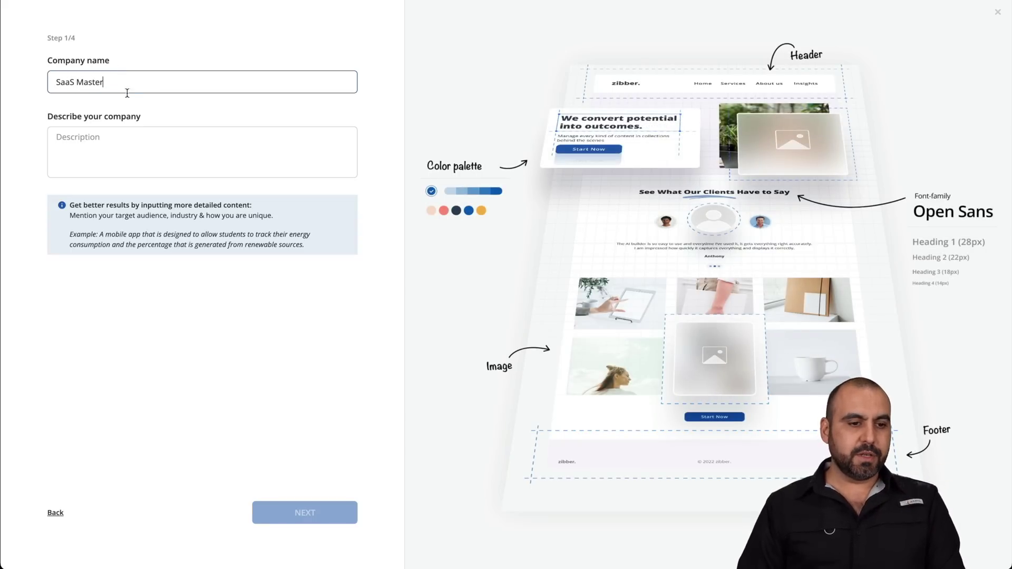
click(132, 146)
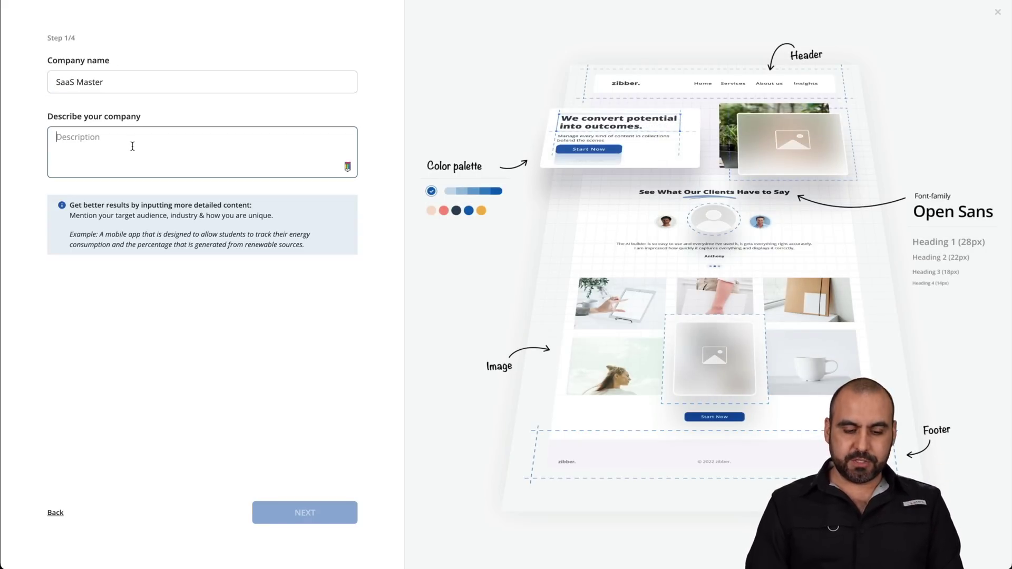
key(ctrl+v)
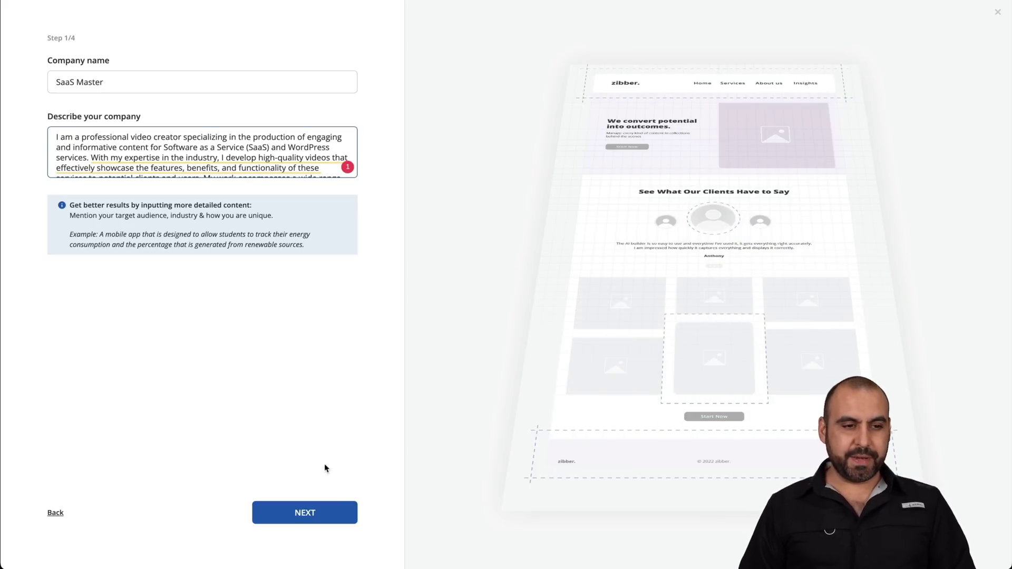
click(310, 512)
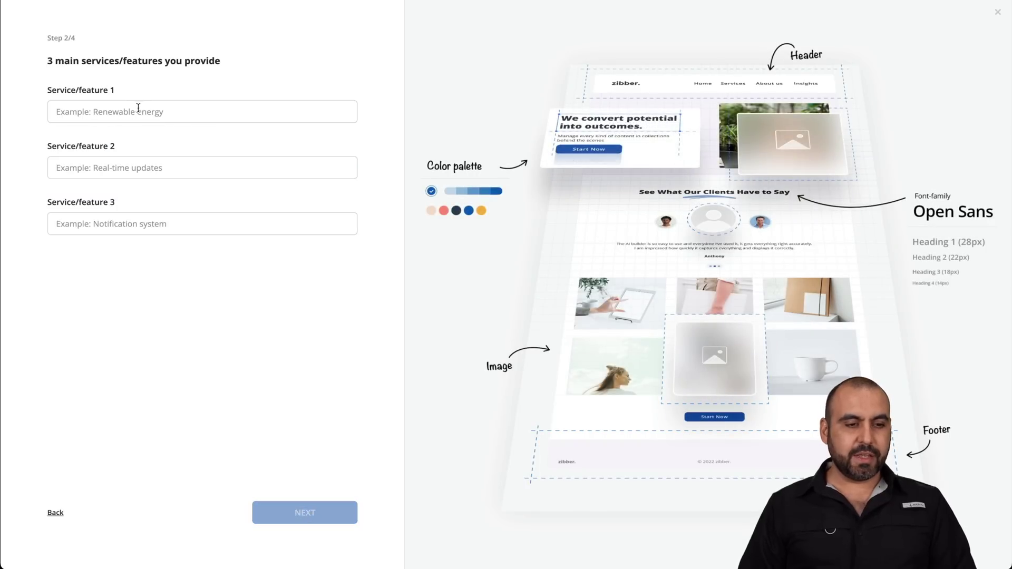
Step: List the services Video creation, SaaS and WordPress optimization, and Video editing
click(156, 112)
text(Video creation)
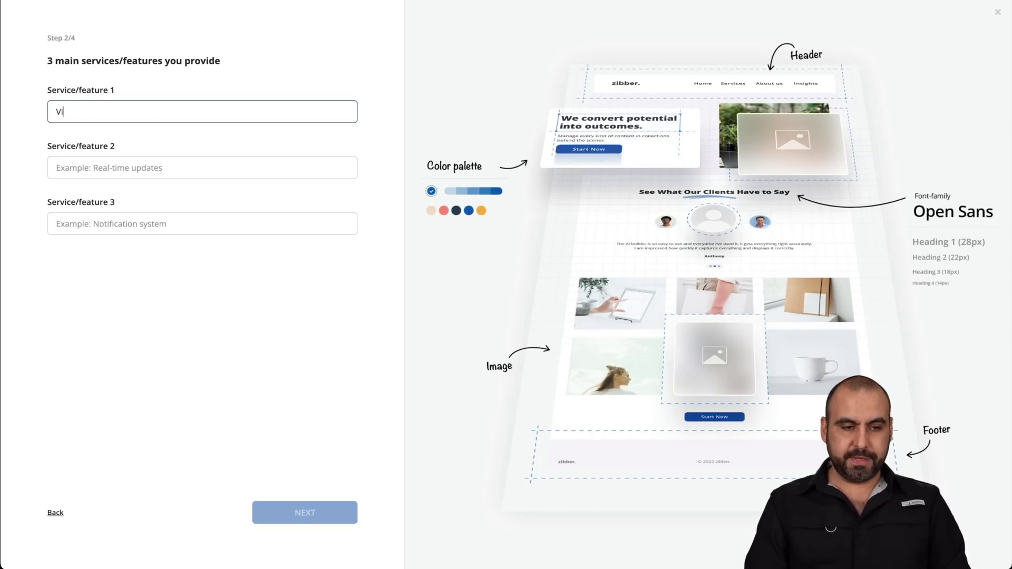
click(147, 158)
text(SaaS and WordPress optimization)
key(Tab)
text(Video editin)
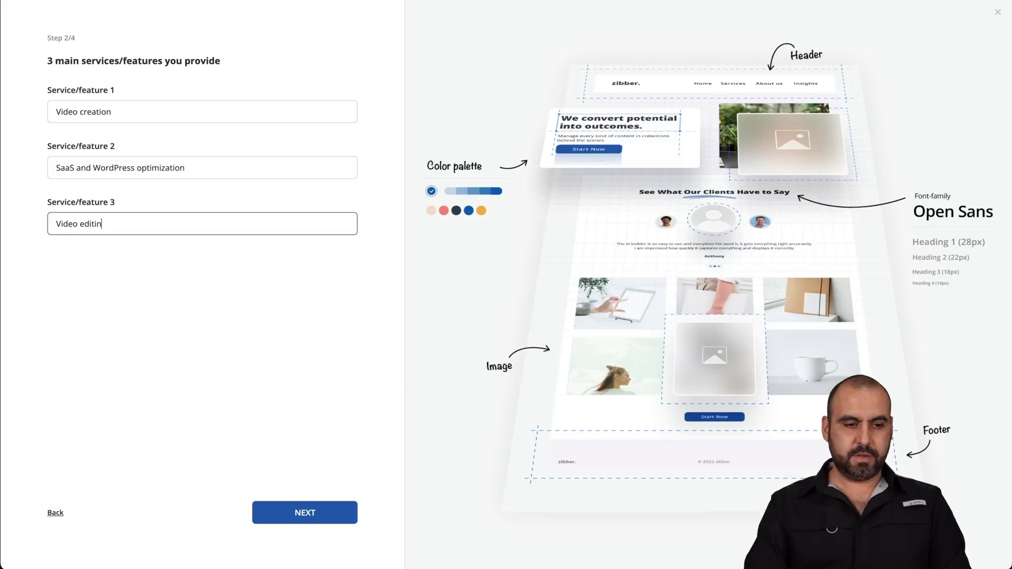
text(g)
click(299, 267)
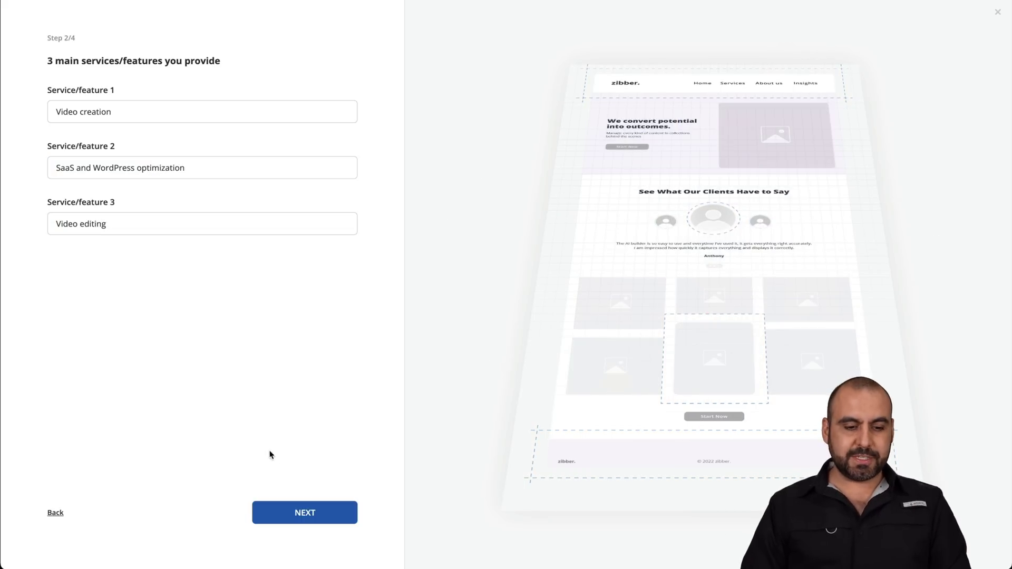
click(310, 513)
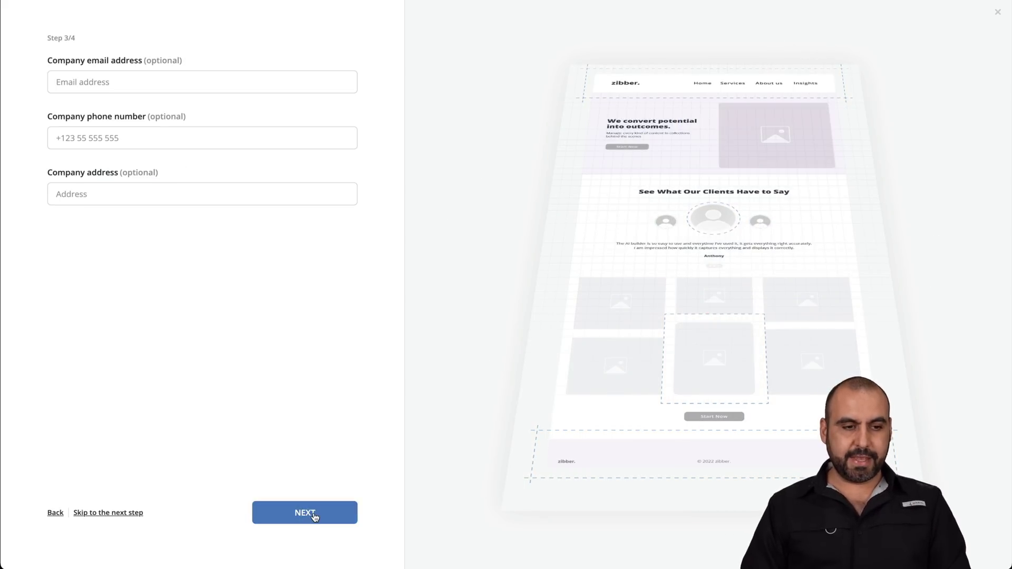
Step: Fill in the company email, phone number and address, keep the Informal tone, and finalize
click(123, 83)
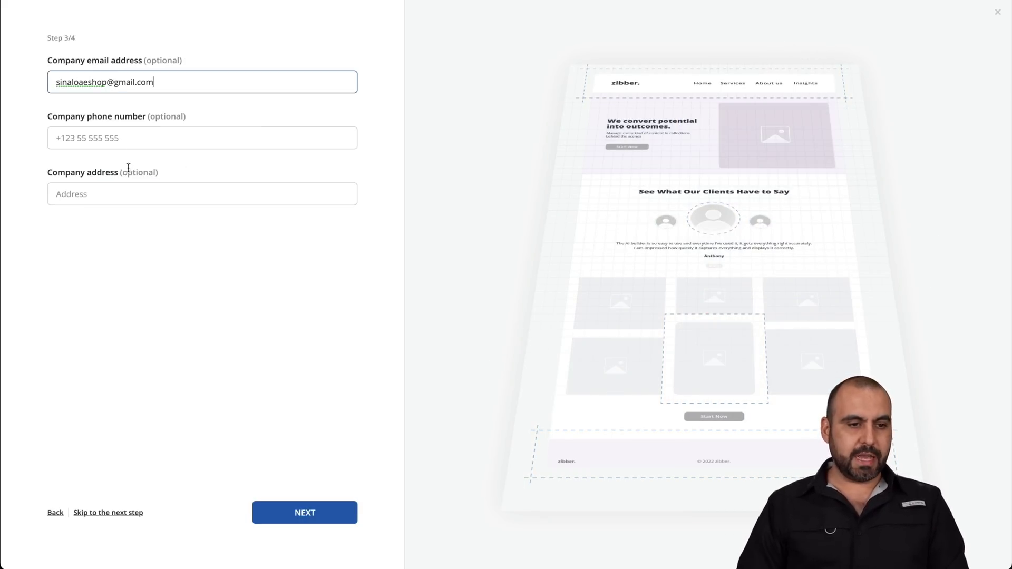
key(Tab)
text(12345675890)
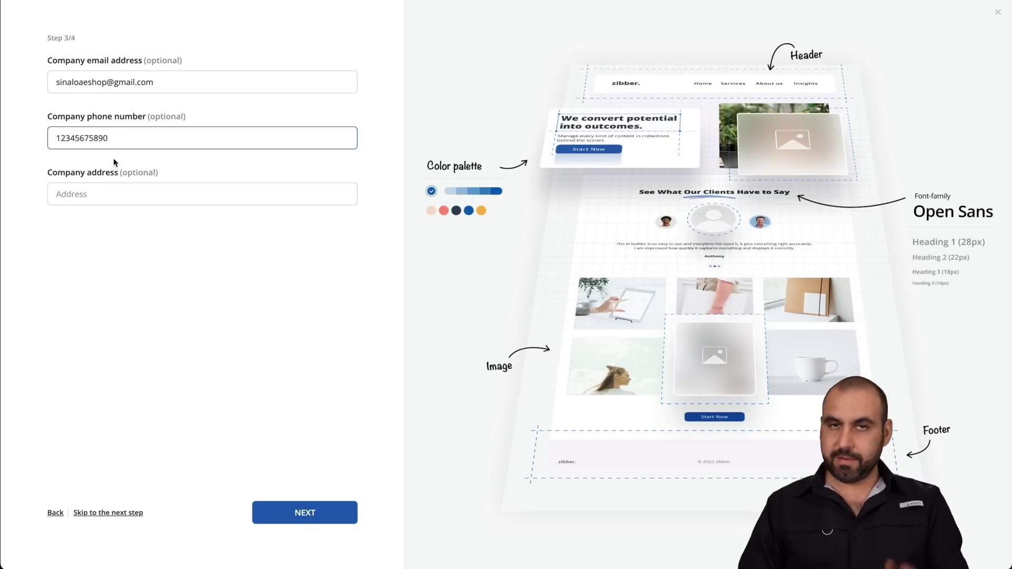
click(120, 195)
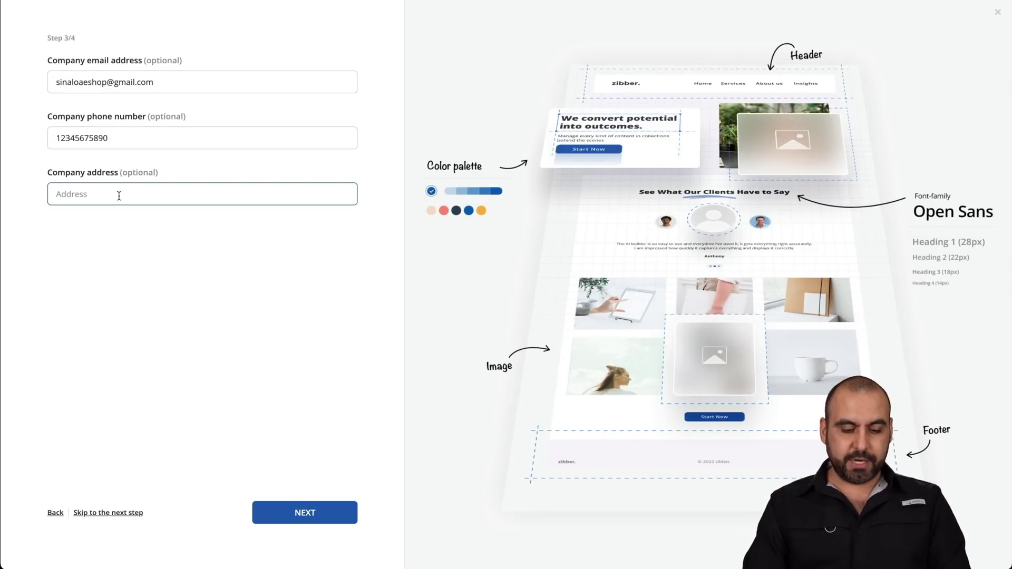
text(Mexico)
click(282, 512)
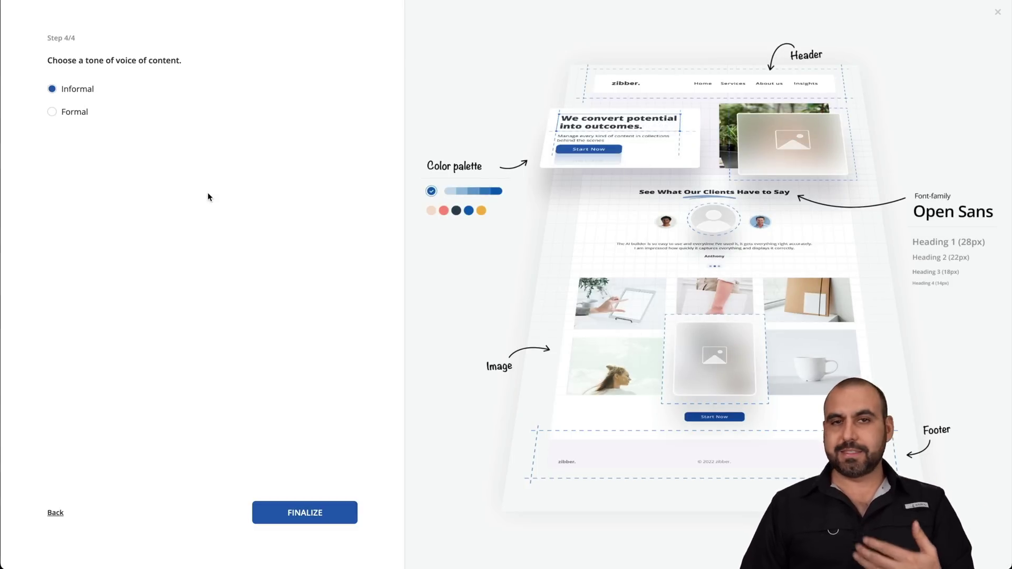
click(315, 510)
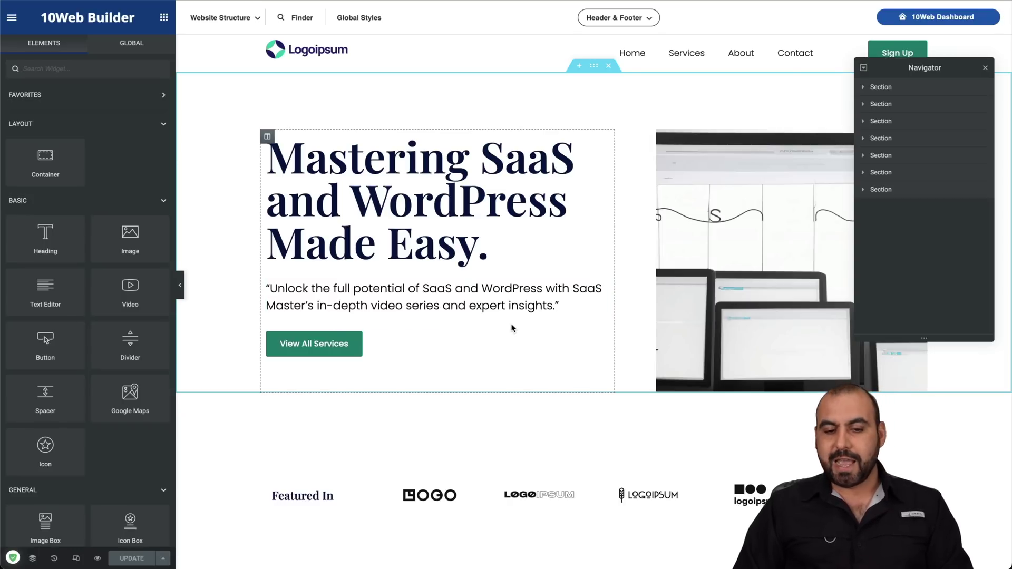
scroll(511, 328, down, 5)
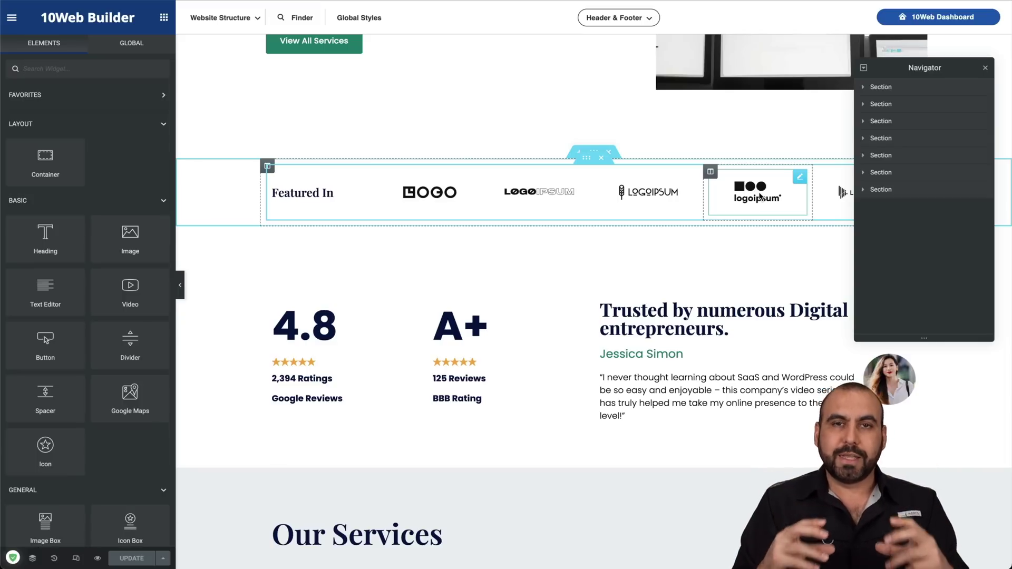
scroll(760, 197, down, 2)
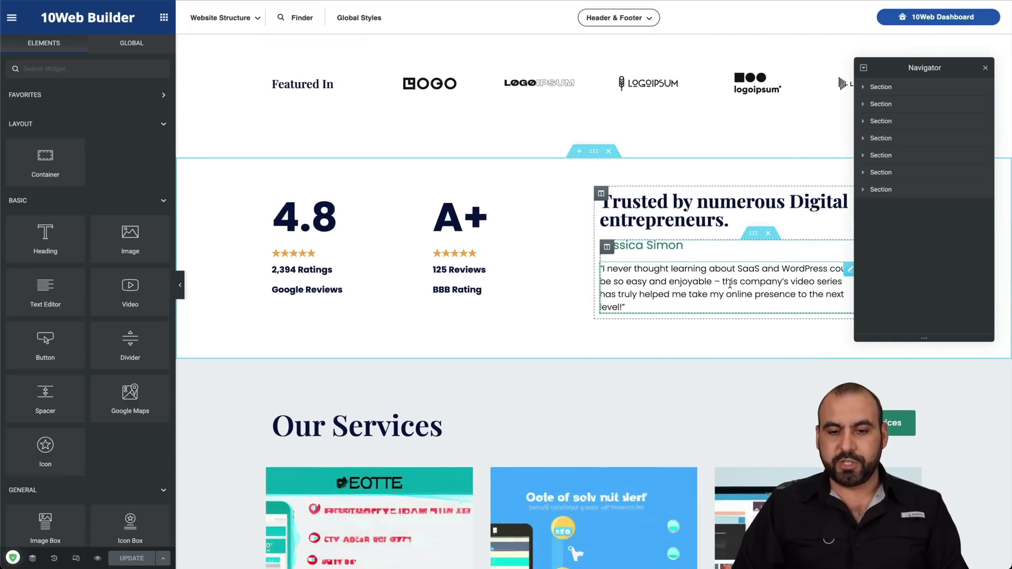
scroll(730, 263, down, 5)
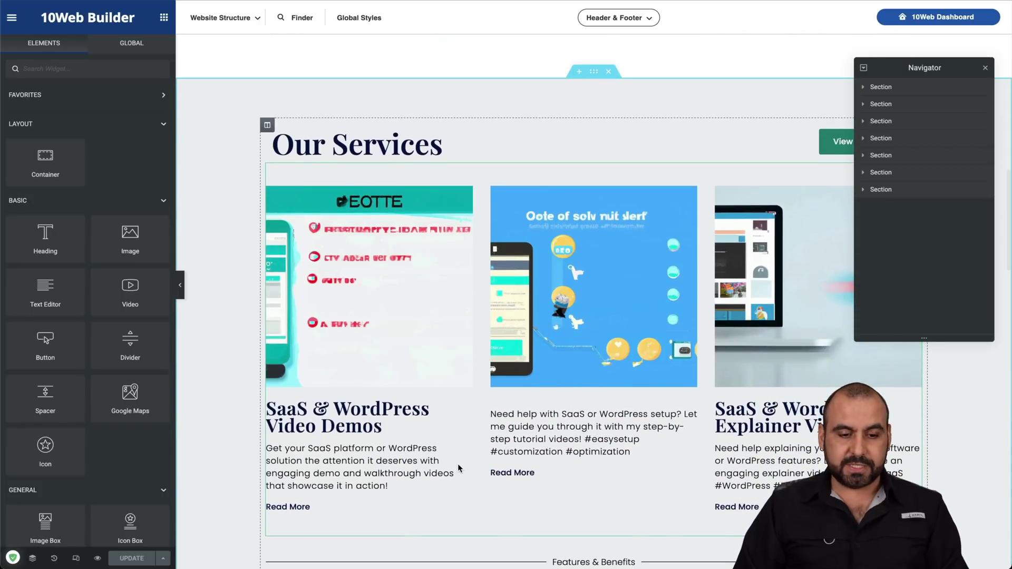
scroll(572, 170, down, 7)
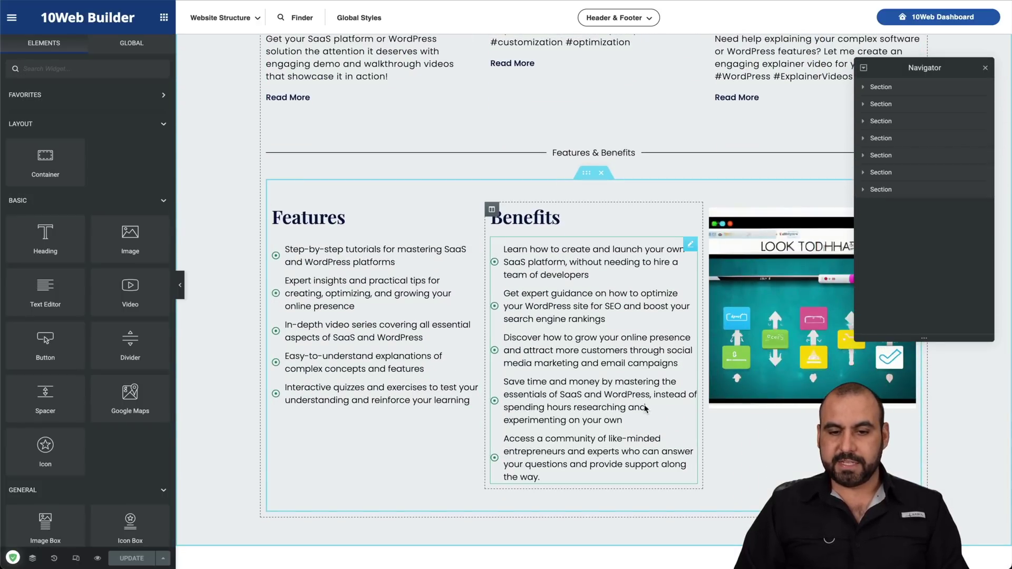
scroll(644, 400, down, 7)
scroll(652, 367, down, 2)
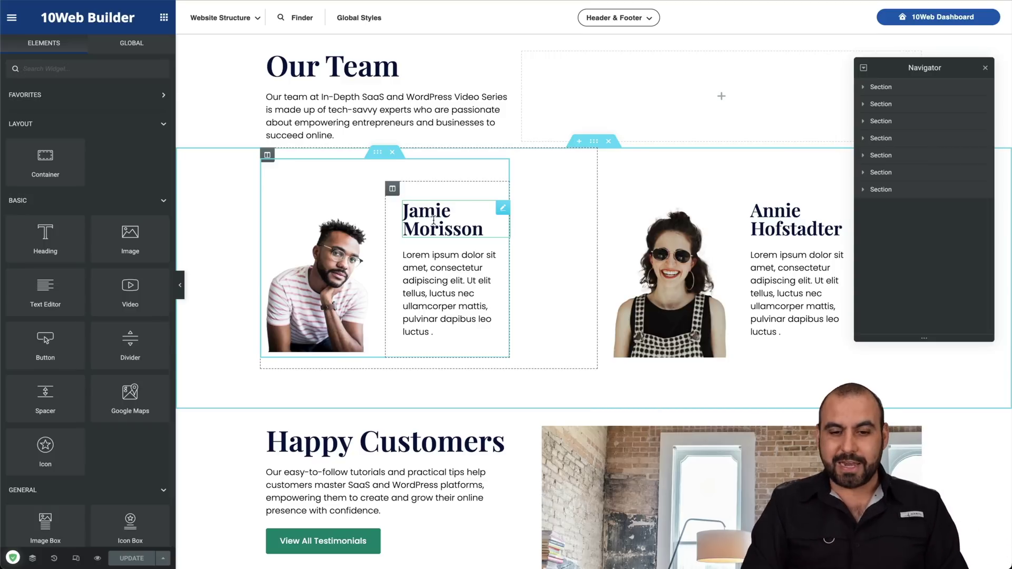
scroll(434, 220, down, 10)
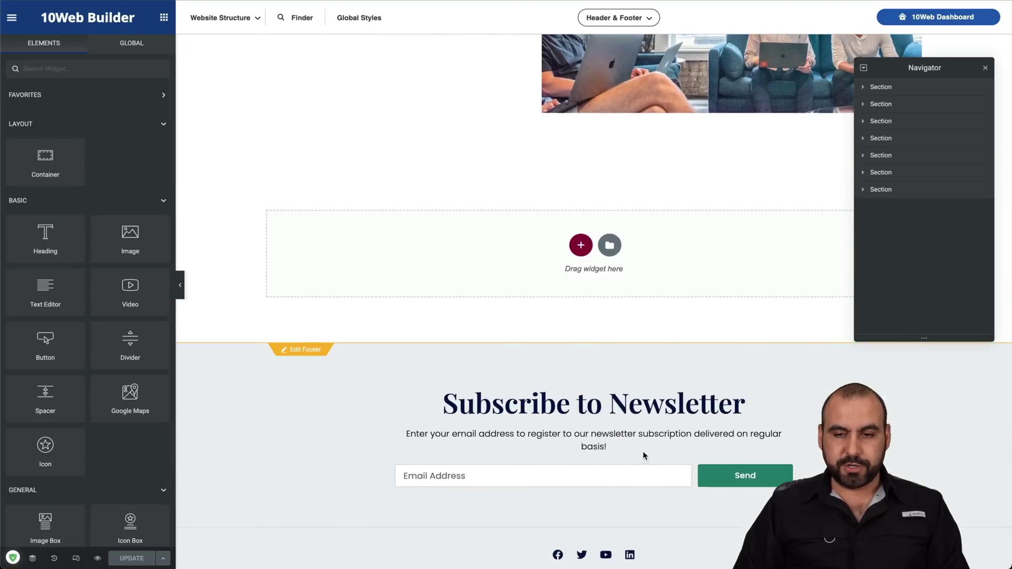
scroll(643, 456, up, 20)
scroll(644, 456, up, 1)
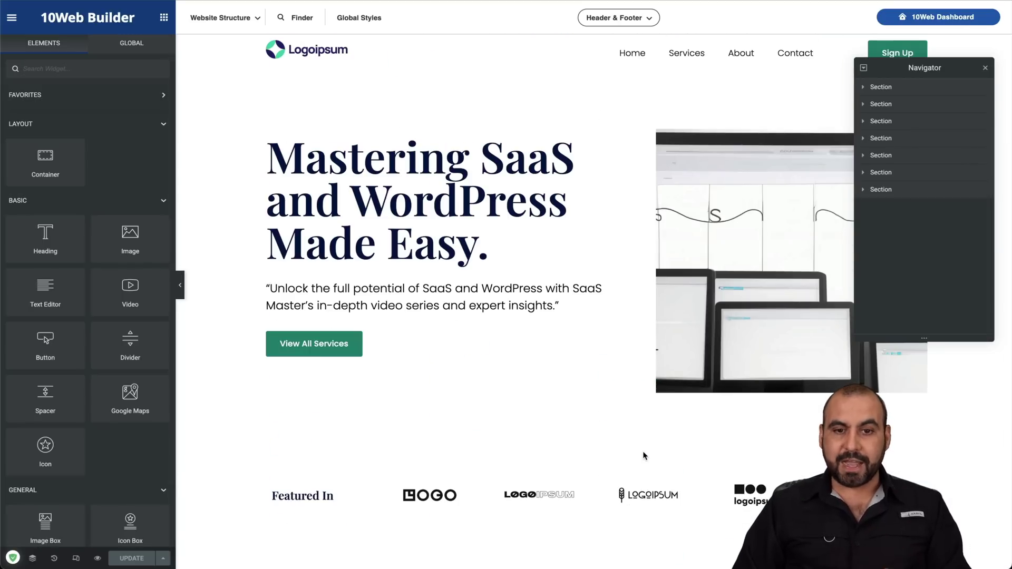
Step: Test-edit the hero heading text, restoring its original trailing period
click(399, 191)
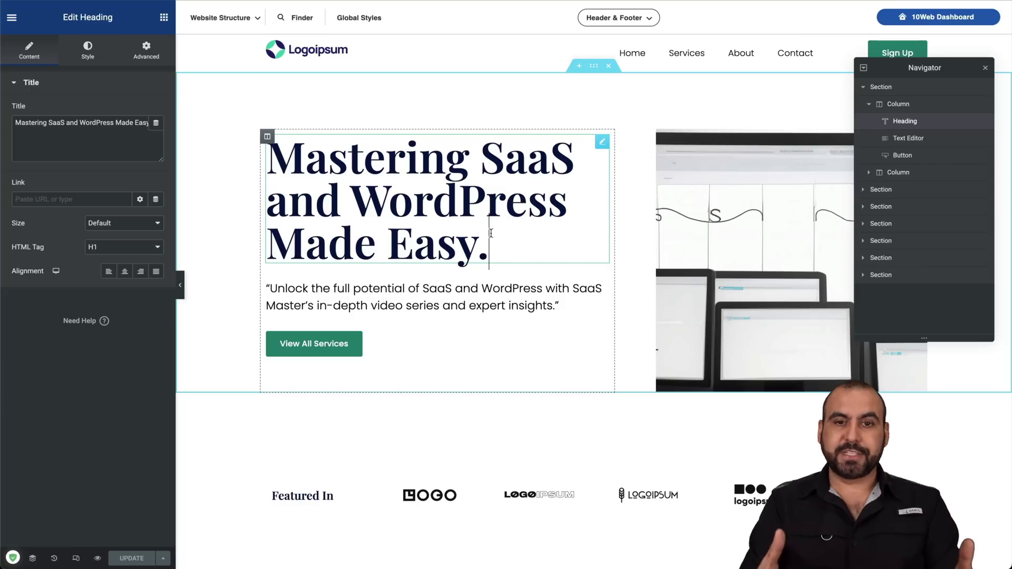
key(BackSpace)
text(sdsad)
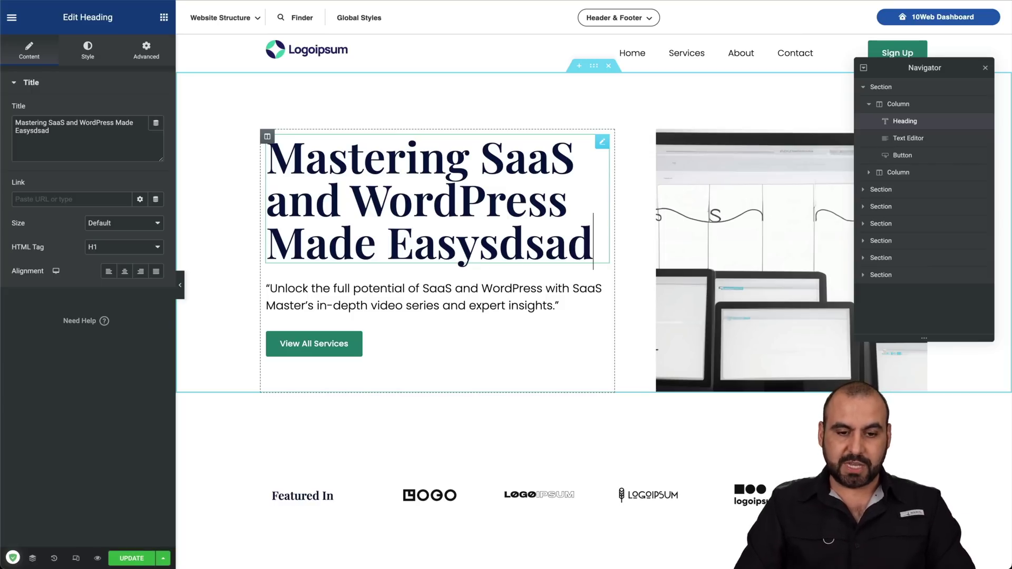
key(BackSpace)
key(BackSpace)
key(BackSpace)
key(BackSpace)
key(BackSpace)
text(.)
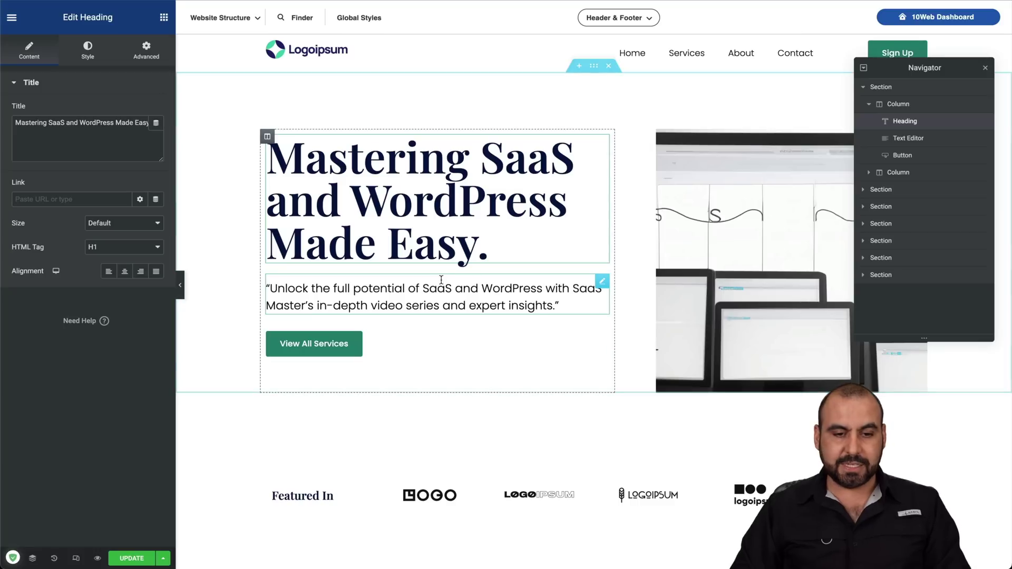
Step: Inspect the hero paragraph and image settings, opening and closing the media picker unchanged
click(553, 308)
click(714, 219)
mouse_move(111, 174)
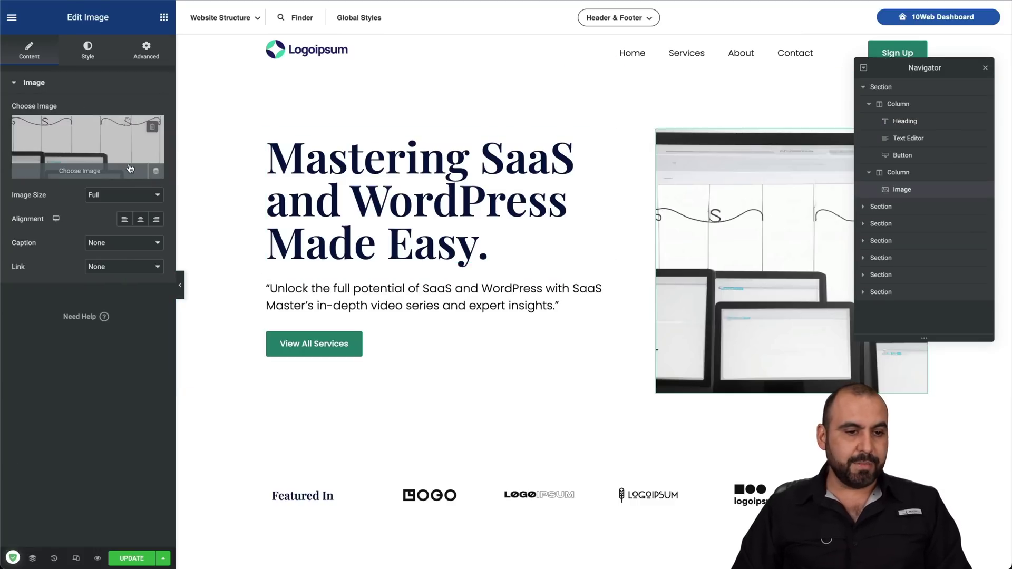
click(112, 174)
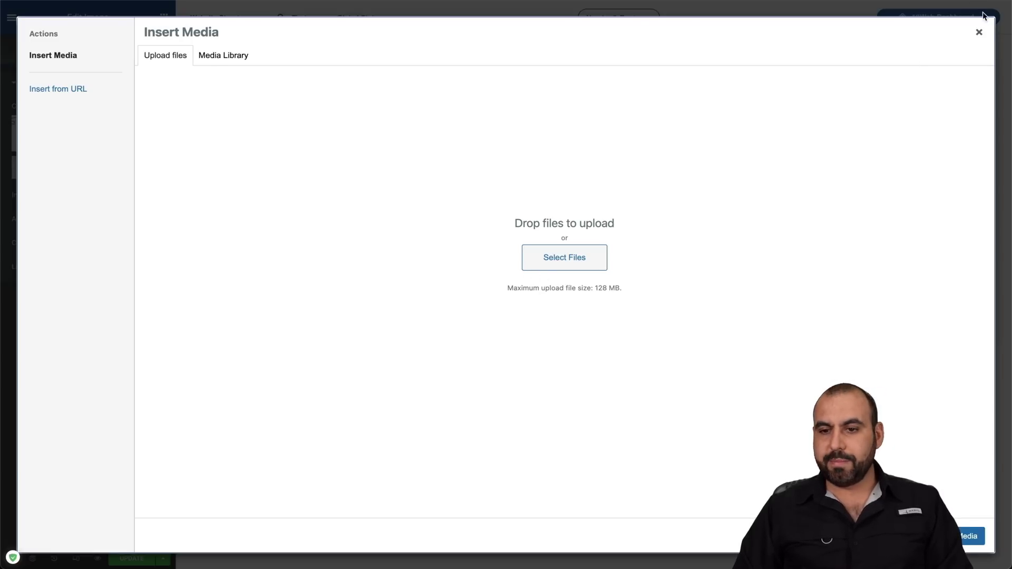
click(981, 33)
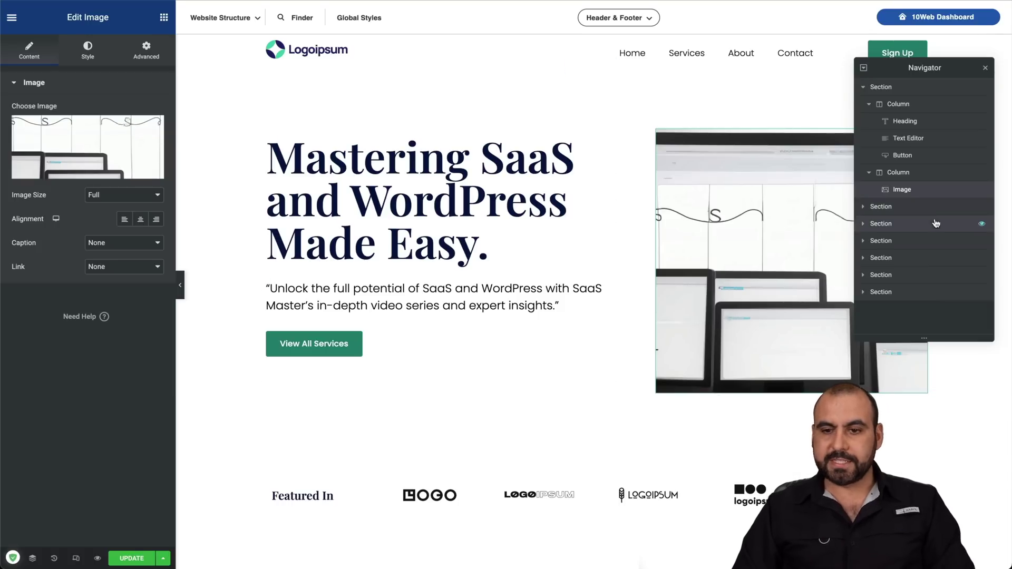
Step: Select each page section in the Navigator, then save the homepage with UPDATE and leave the builder
click(914, 208)
click(912, 241)
click(909, 258)
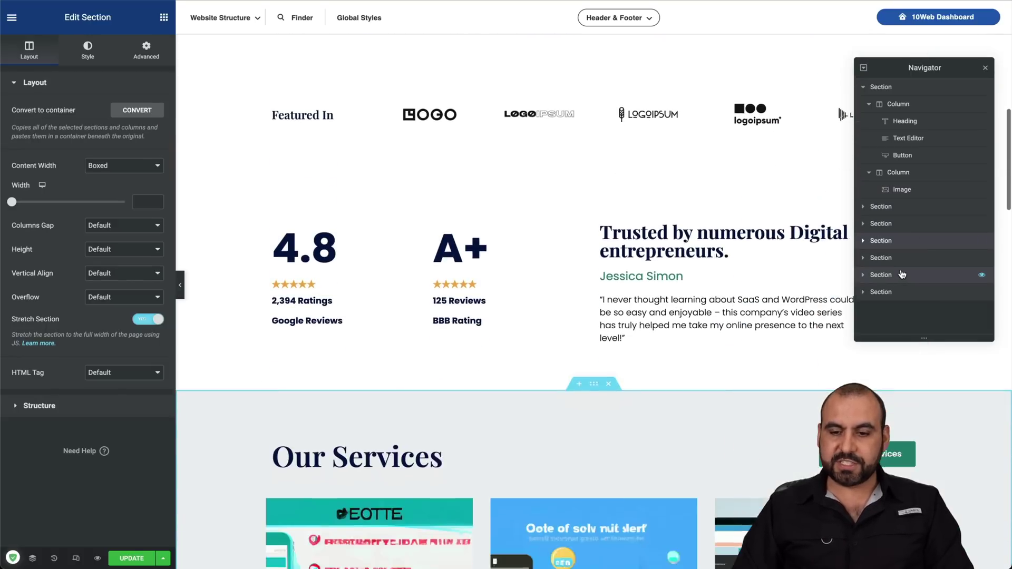
click(906, 274)
click(901, 292)
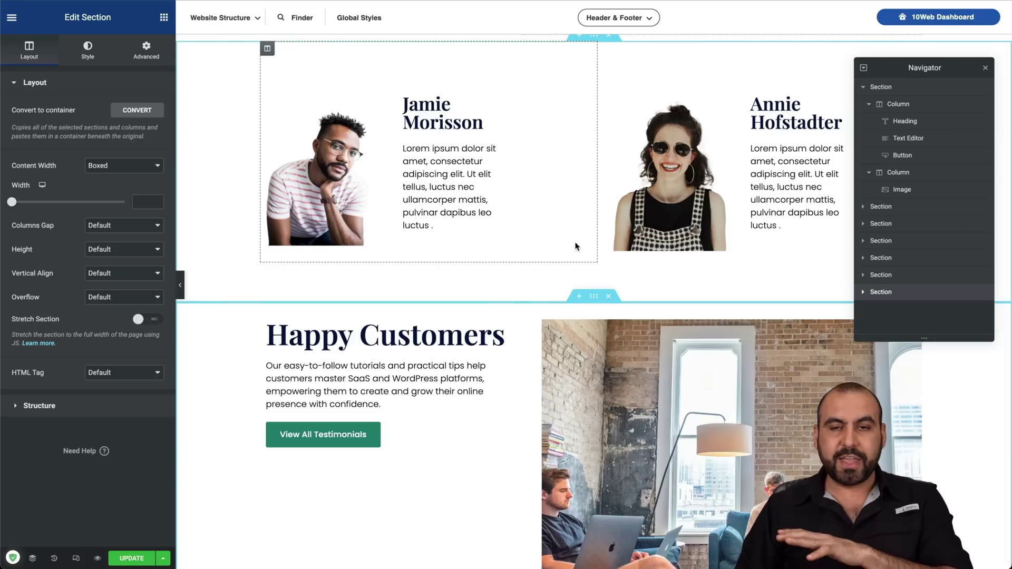
click(146, 560)
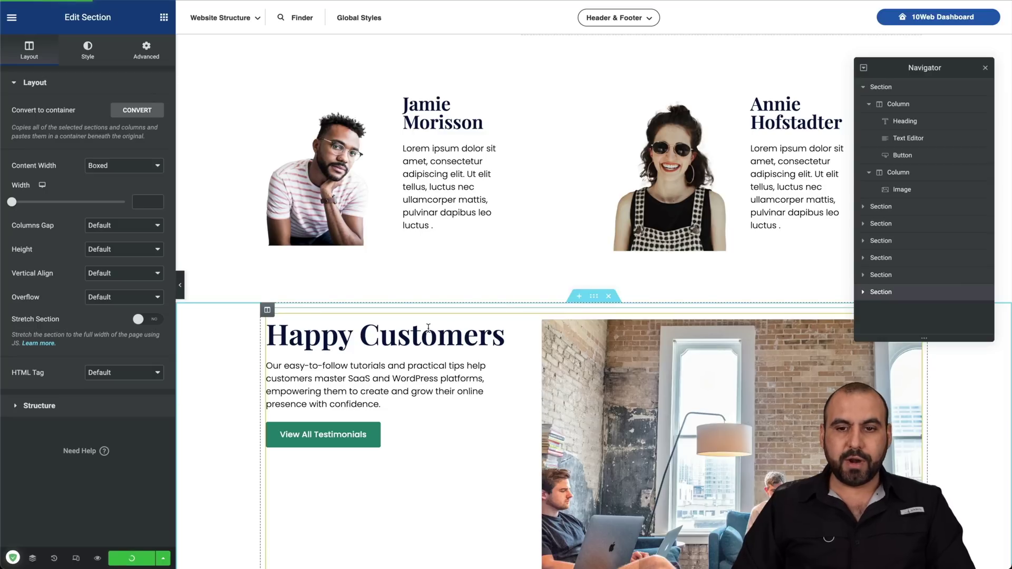
click(938, 21)
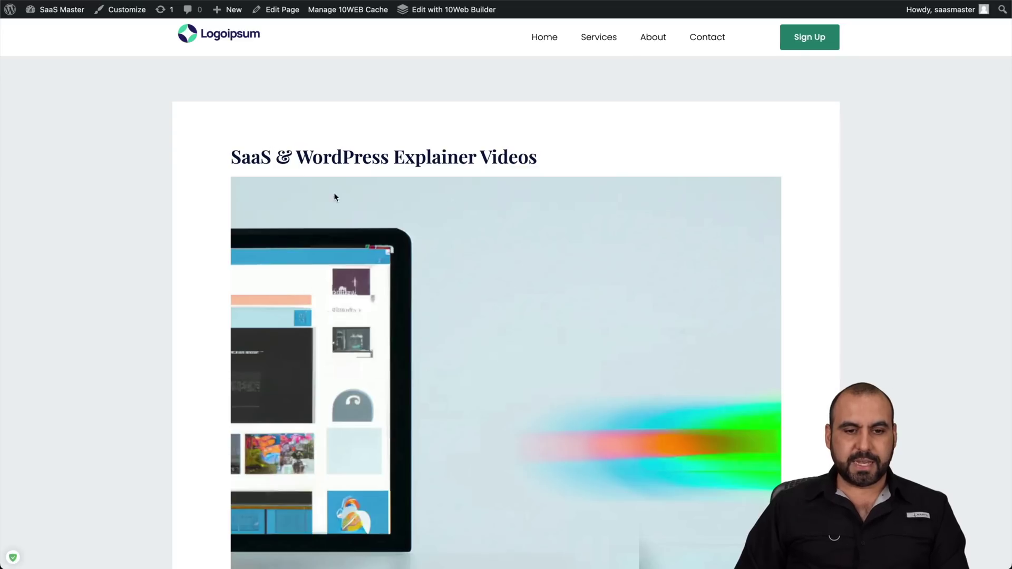
Step: Scroll through the SaaS & WordPress Explainer Videos page
scroll(500, 422, down, 10)
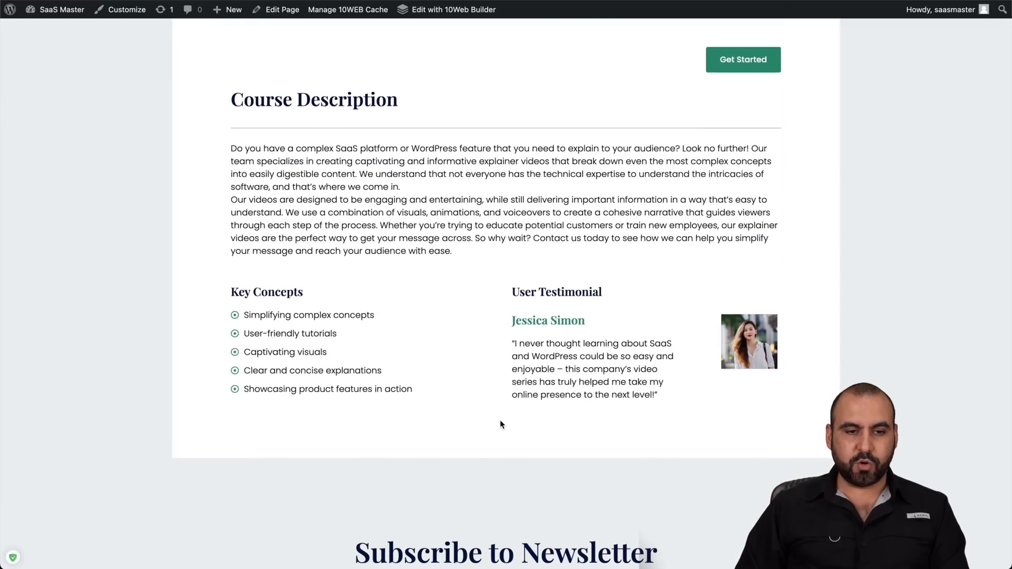
scroll(499, 422, down, 5)
scroll(499, 421, up, 15)
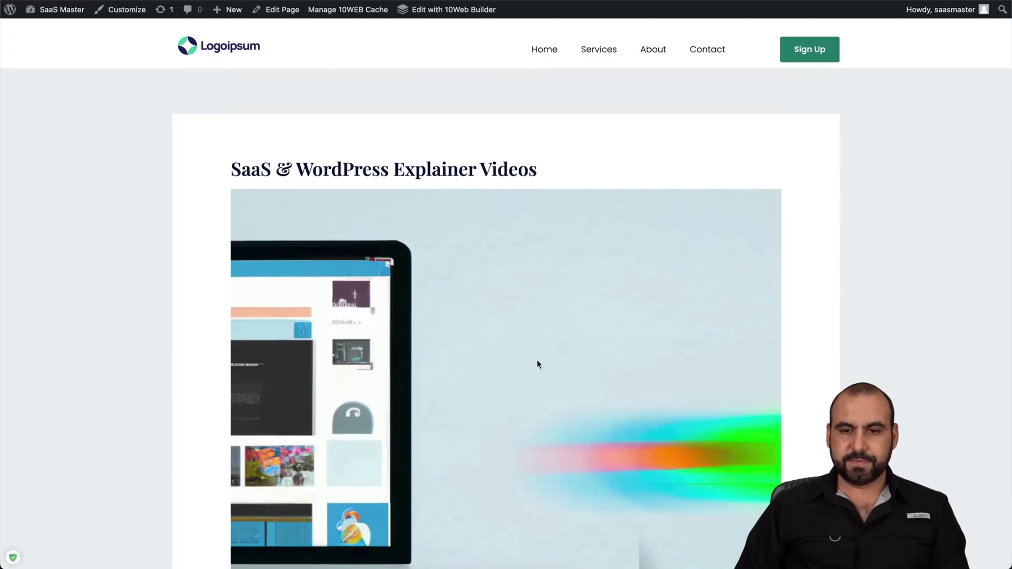
scroll(538, 364, down, 1)
Step: Close that page and scroll through the services page with its Video Demos and Explainer Videos cards
key(super+w)
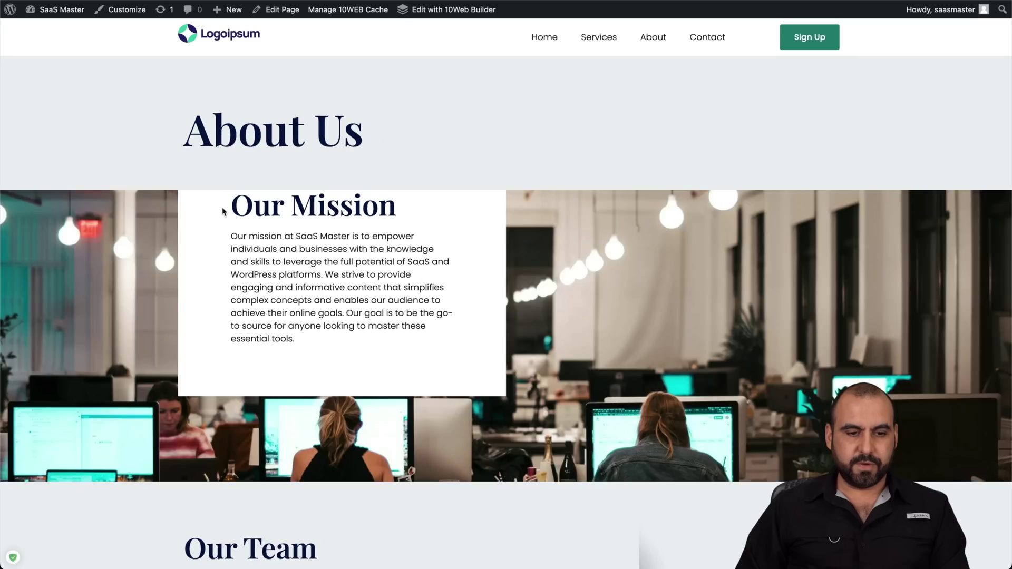
scroll(287, 378, down, 15)
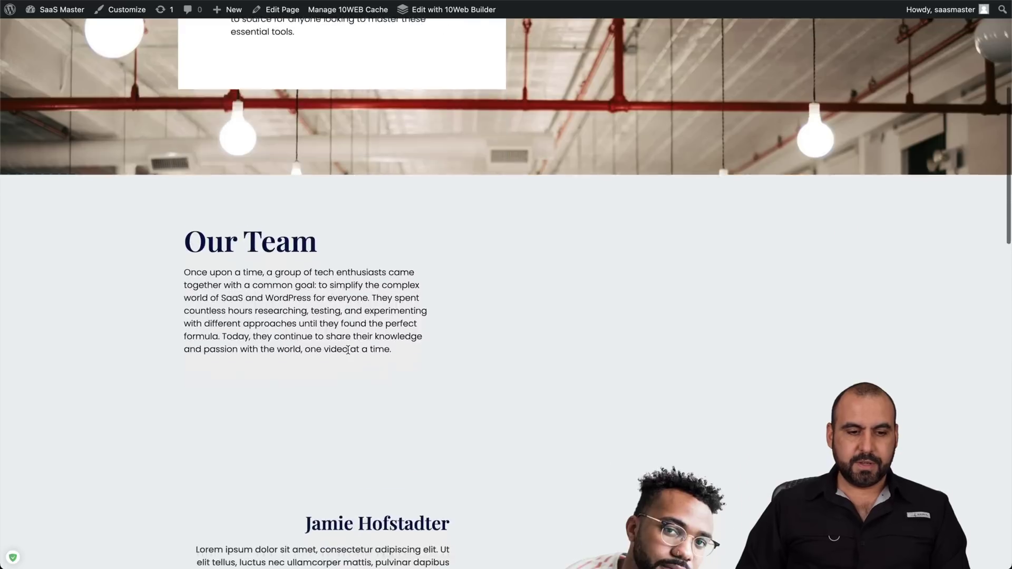
scroll(347, 351, down, 7)
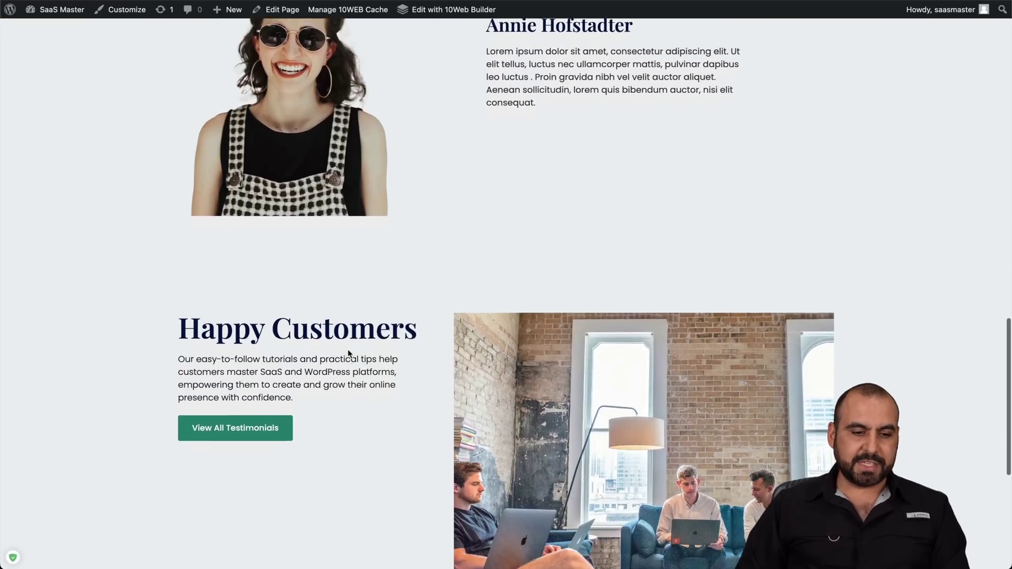
scroll(570, 45, down, 5)
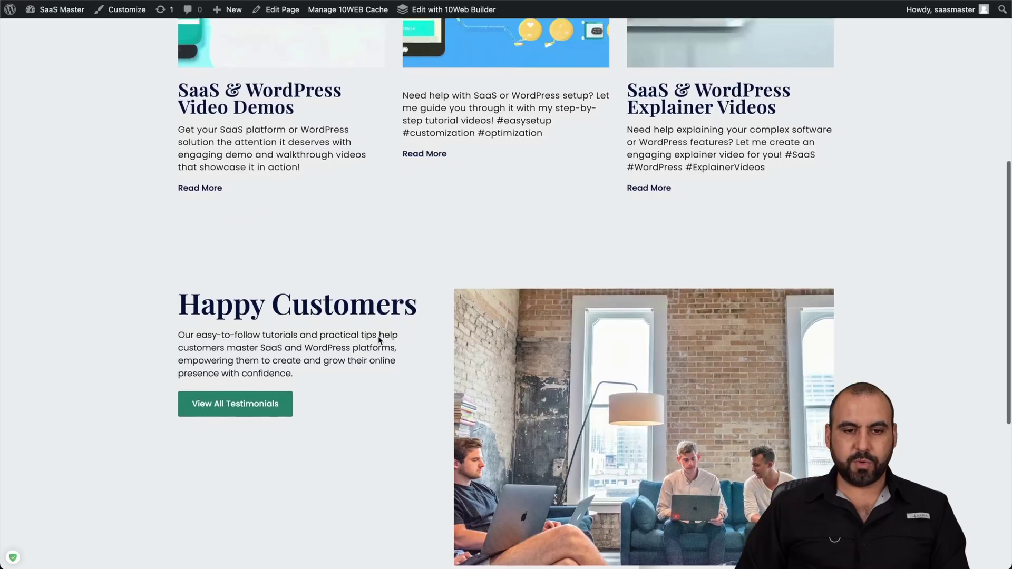
scroll(378, 337, up, 15)
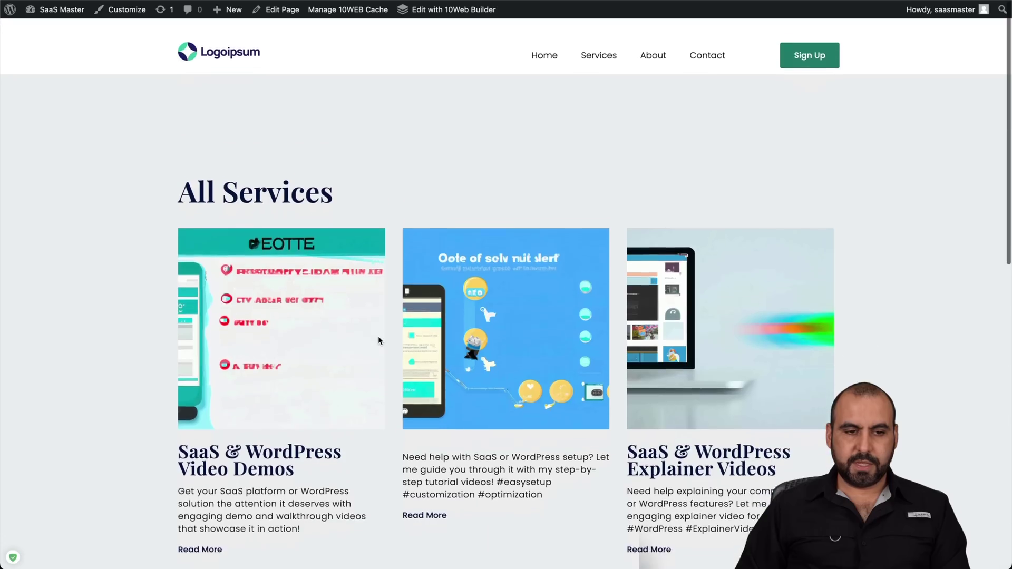
key(ctrl+w)
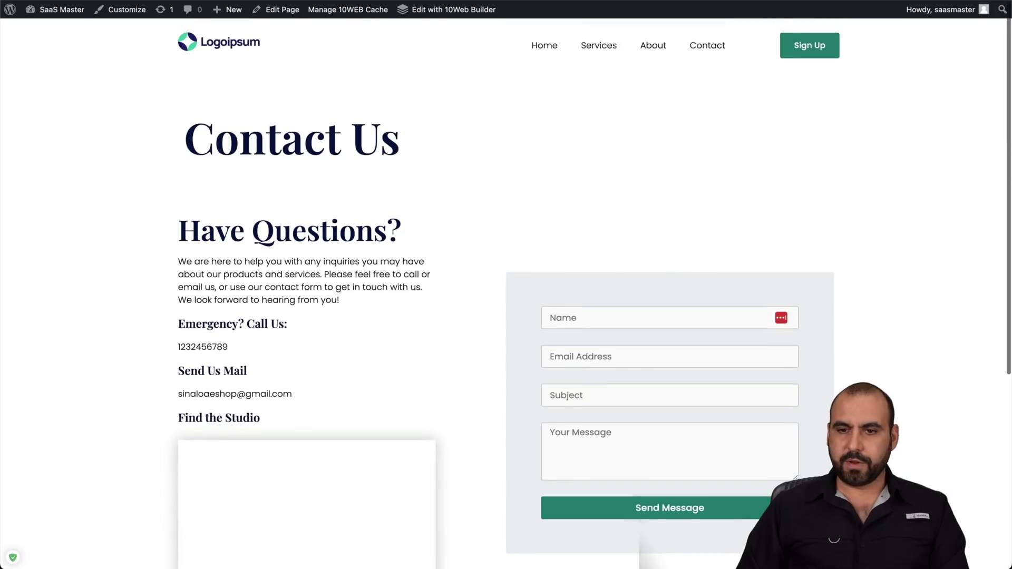
key(ctrl+w)
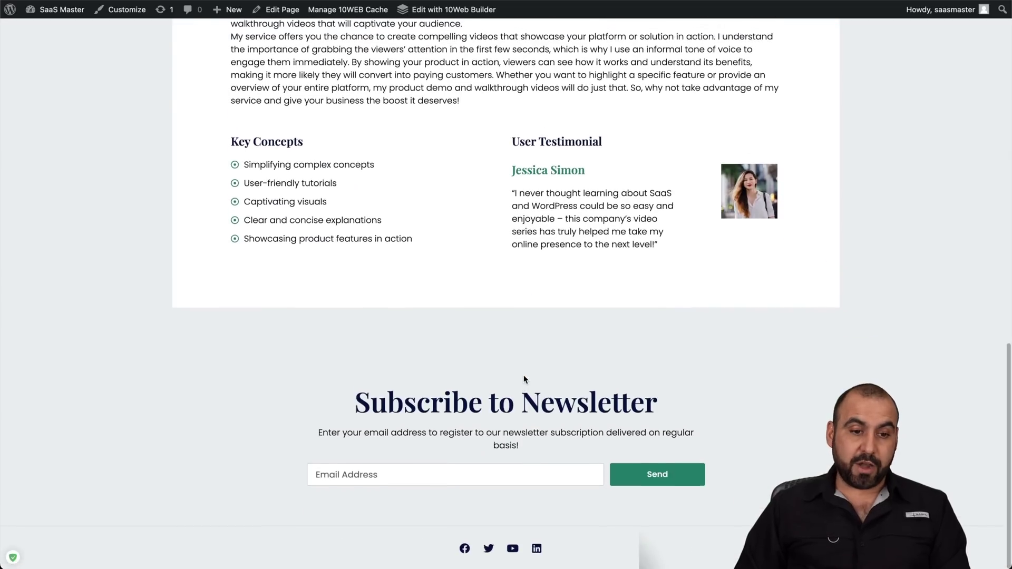
scroll(524, 375, up, 4)
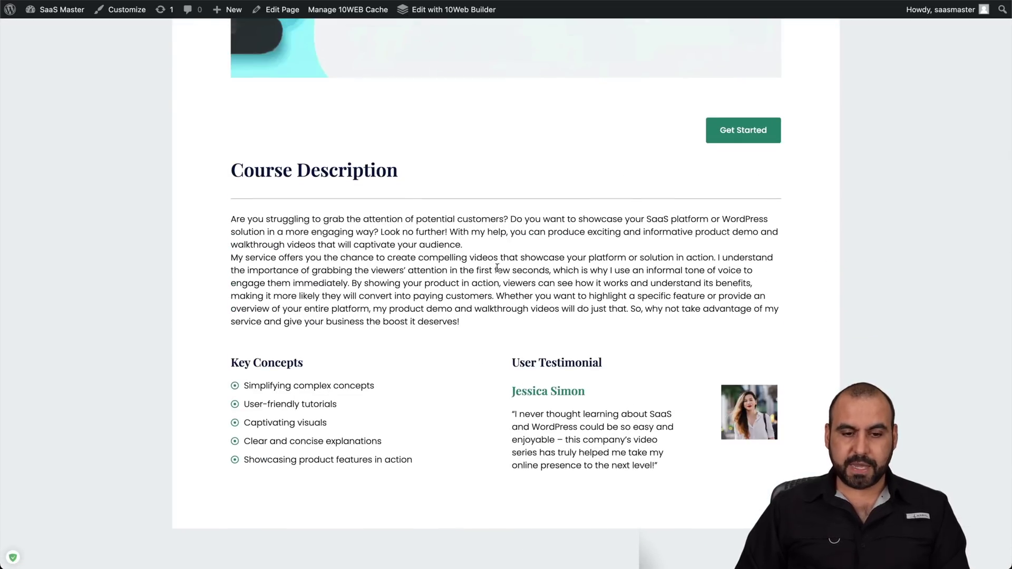
drag(265, 205, 464, 322)
click(425, 271)
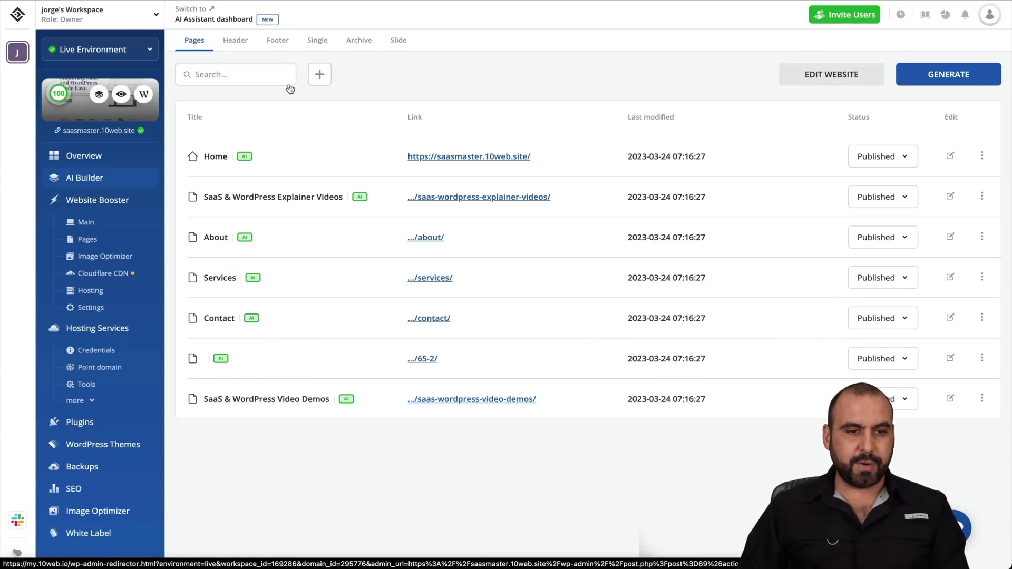
Step: Browse the Header, Footer, Single, Archive and Slide templates, then edit the Header template
click(237, 40)
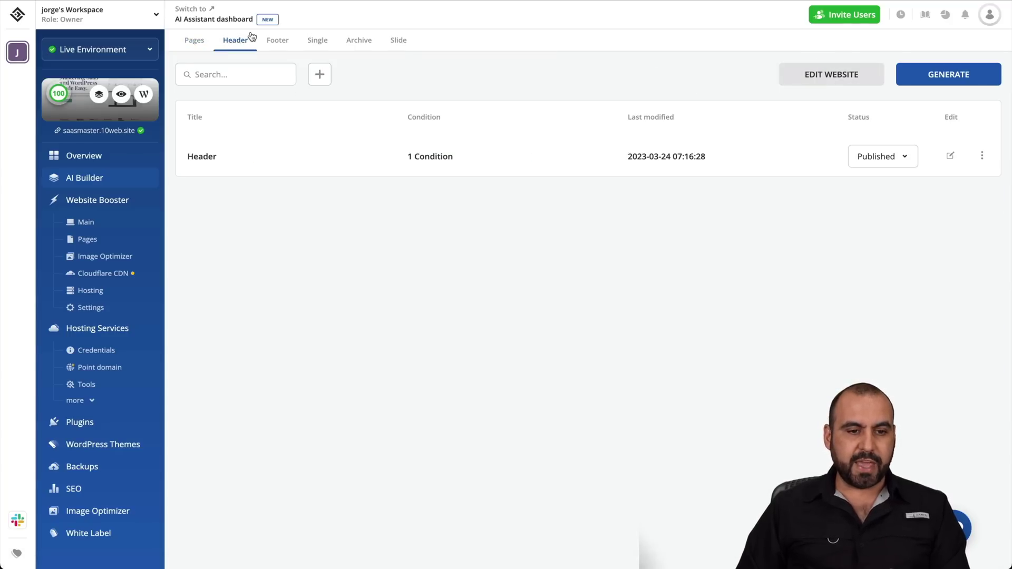
click(279, 46)
click(335, 49)
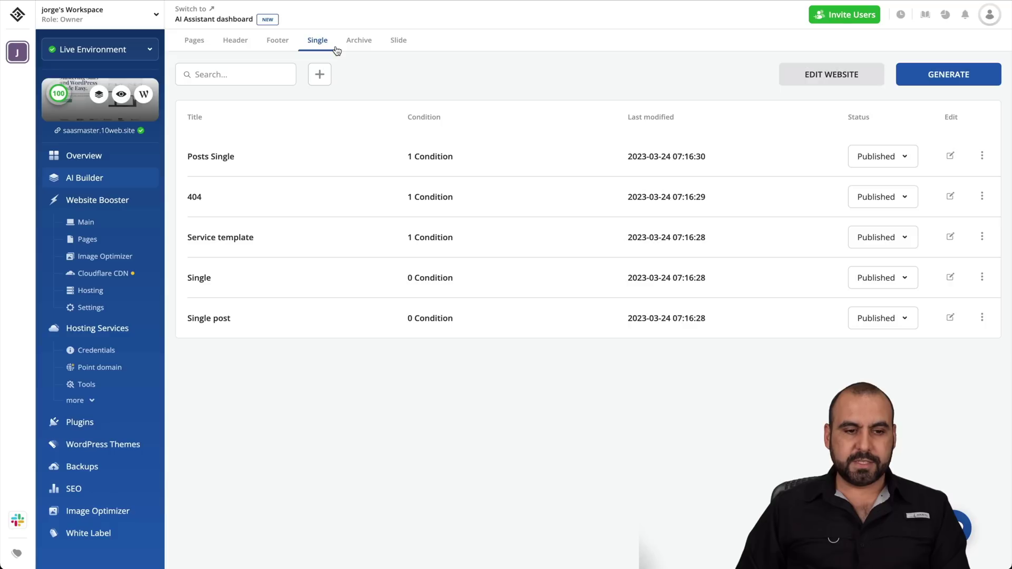
click(359, 43)
click(397, 42)
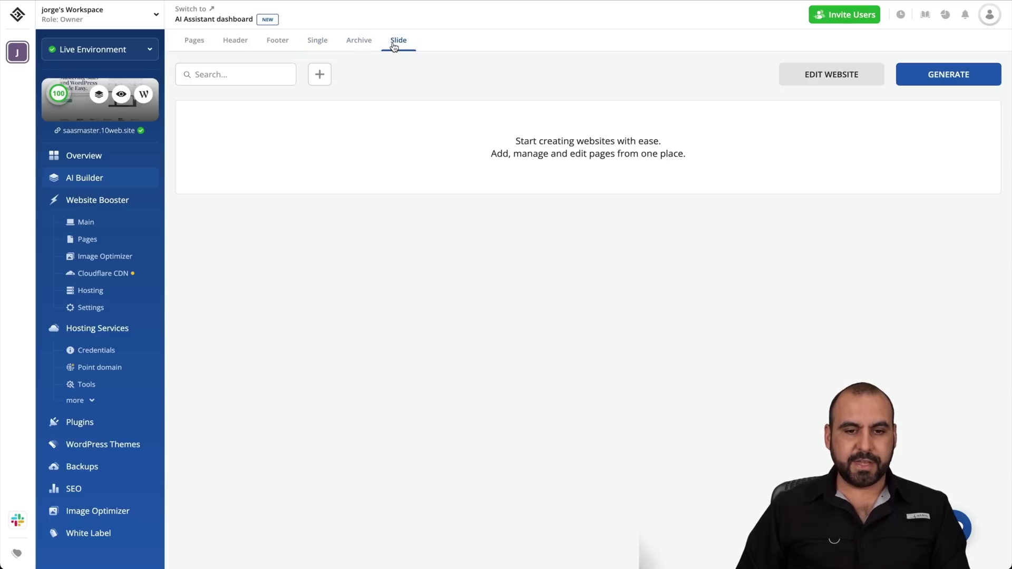
click(241, 42)
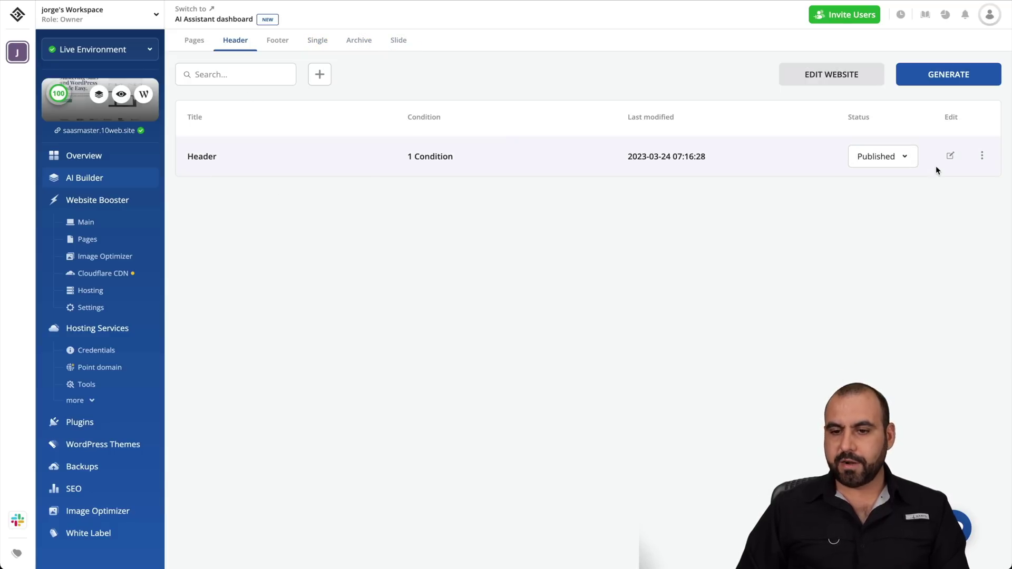
click(951, 156)
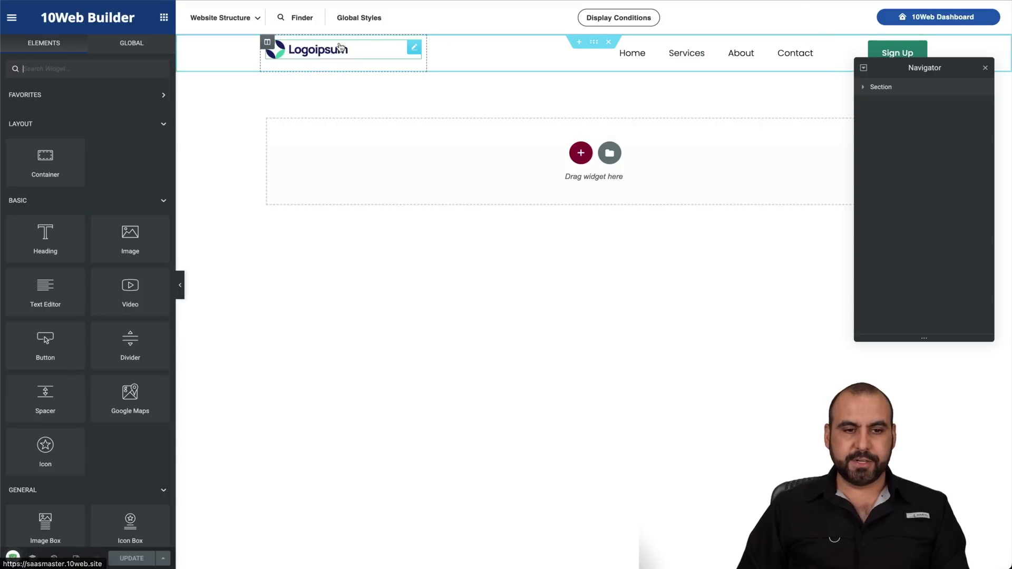
Step: Open the header logo's Edit Image settings, then return to the 10Web dashboard
click(407, 52)
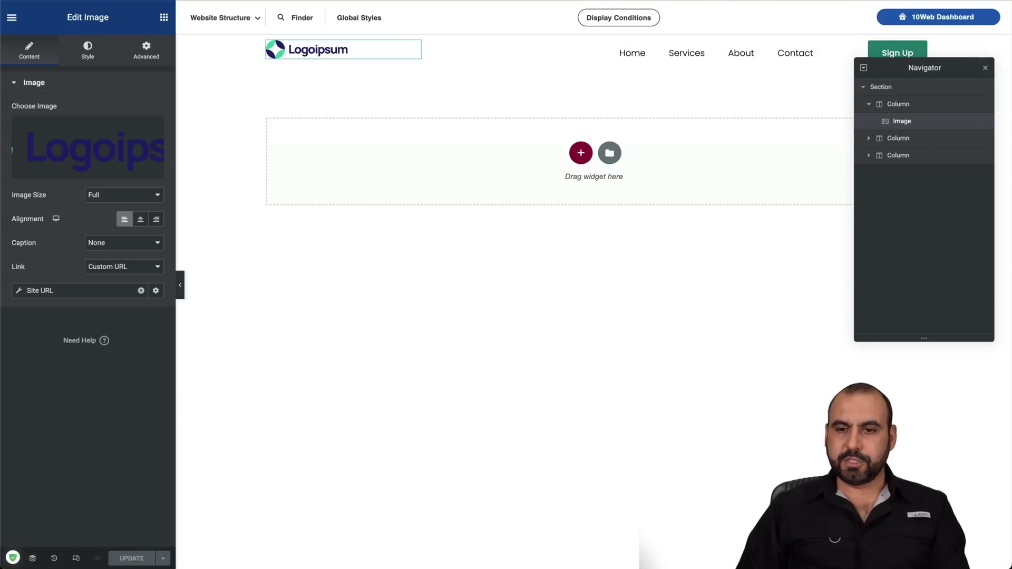
click(939, 17)
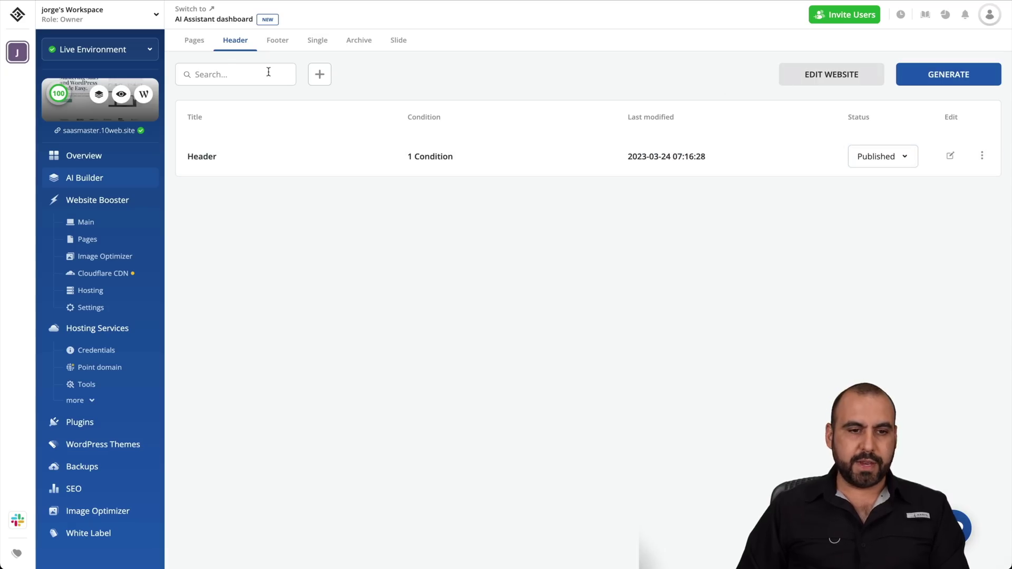
Step: Open the AI page generator wizard from the Pages list, close it unused, then open the site in the builder
click(195, 43)
click(924, 88)
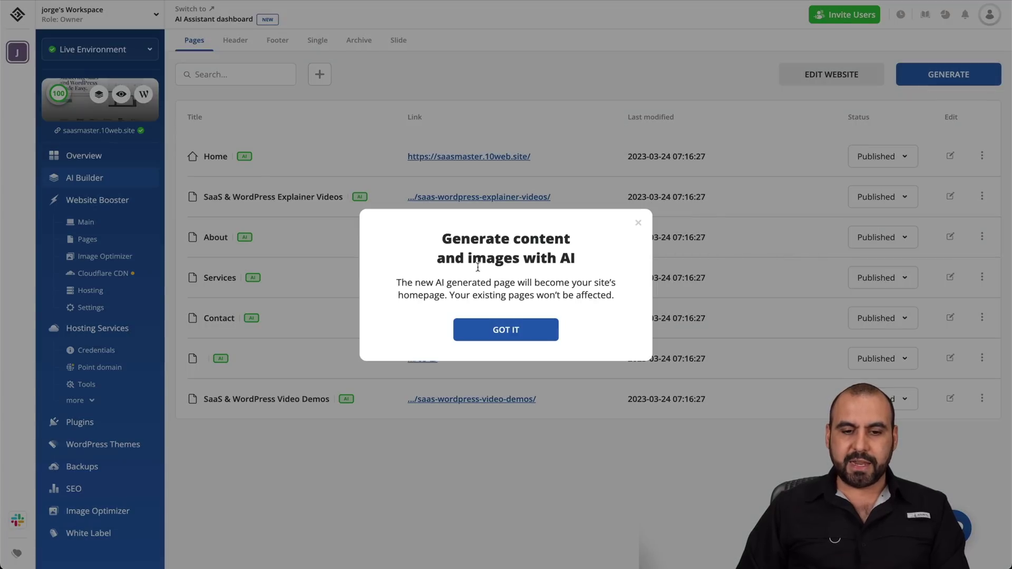
click(503, 333)
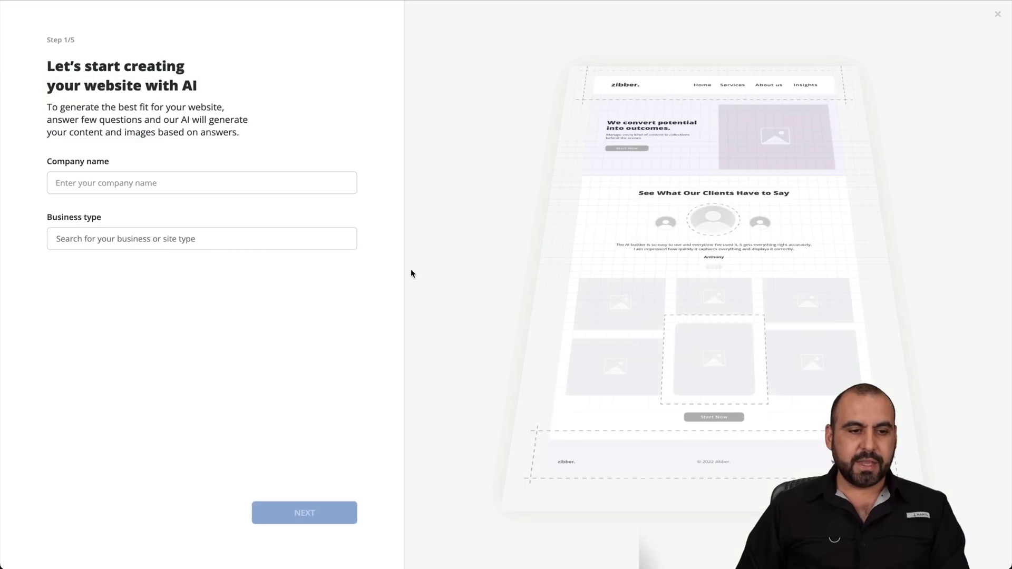
click(152, 182)
click(193, 240)
click(998, 14)
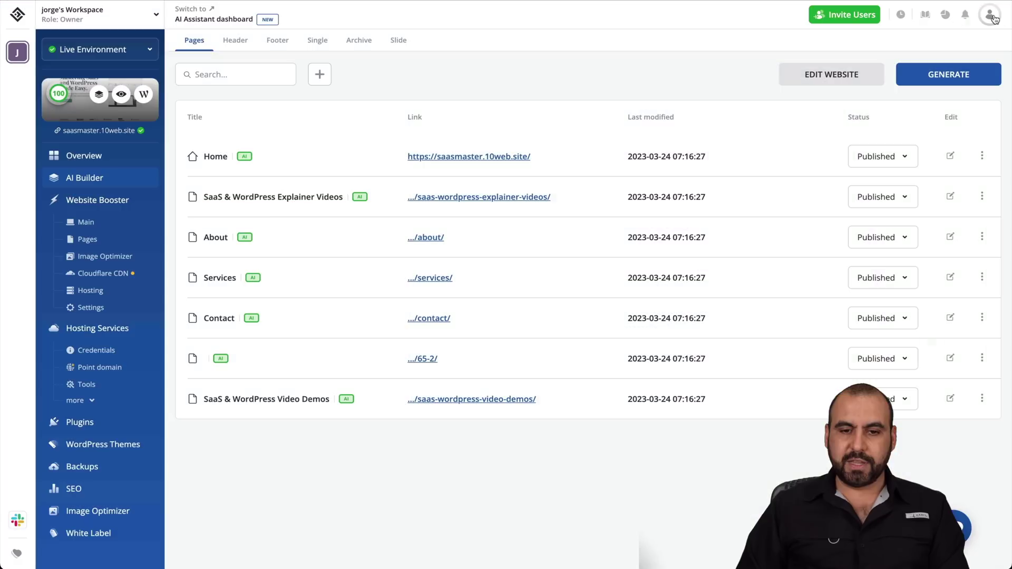
click(846, 81)
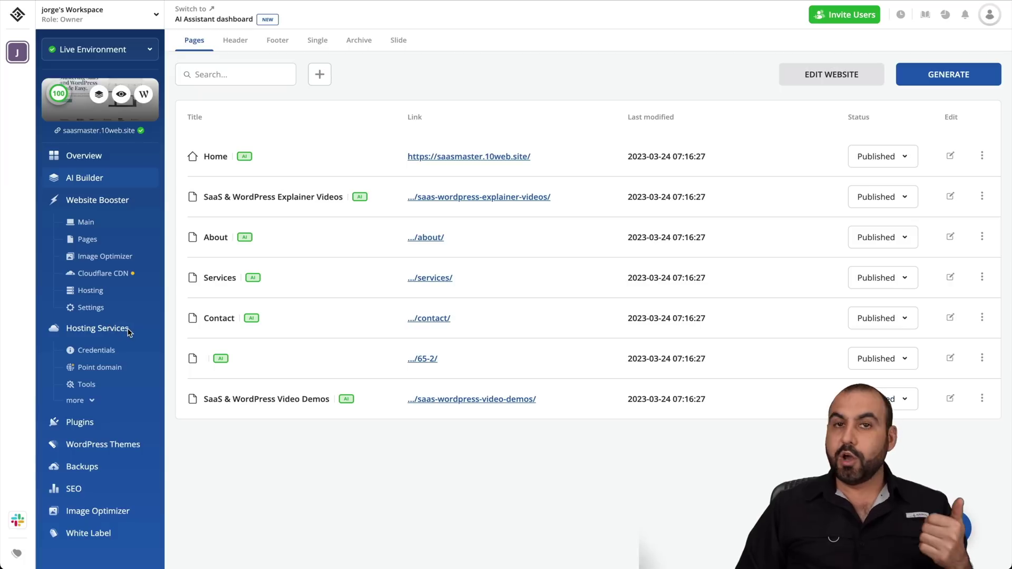
click(123, 448)
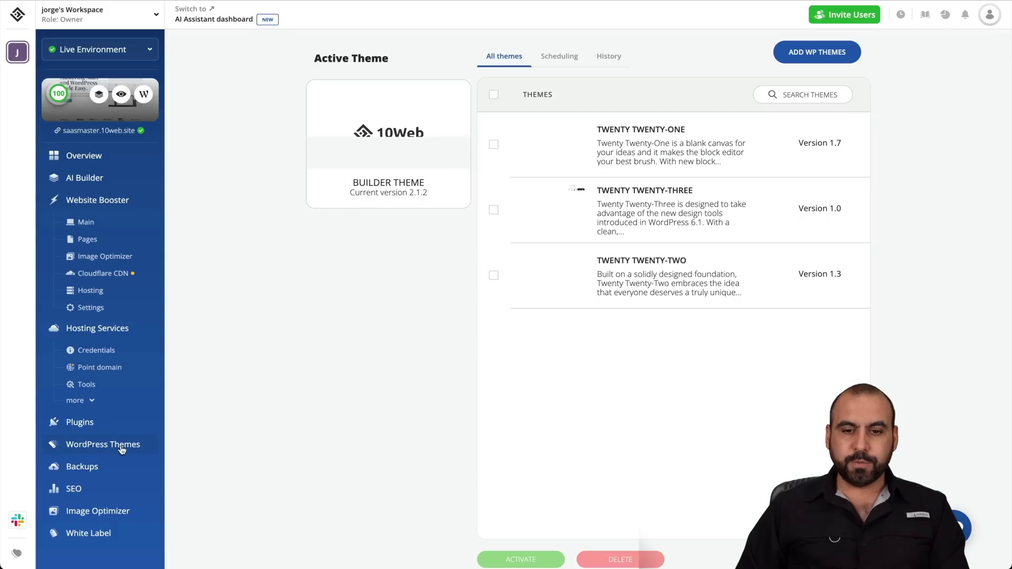
mouse_move(518, 141)
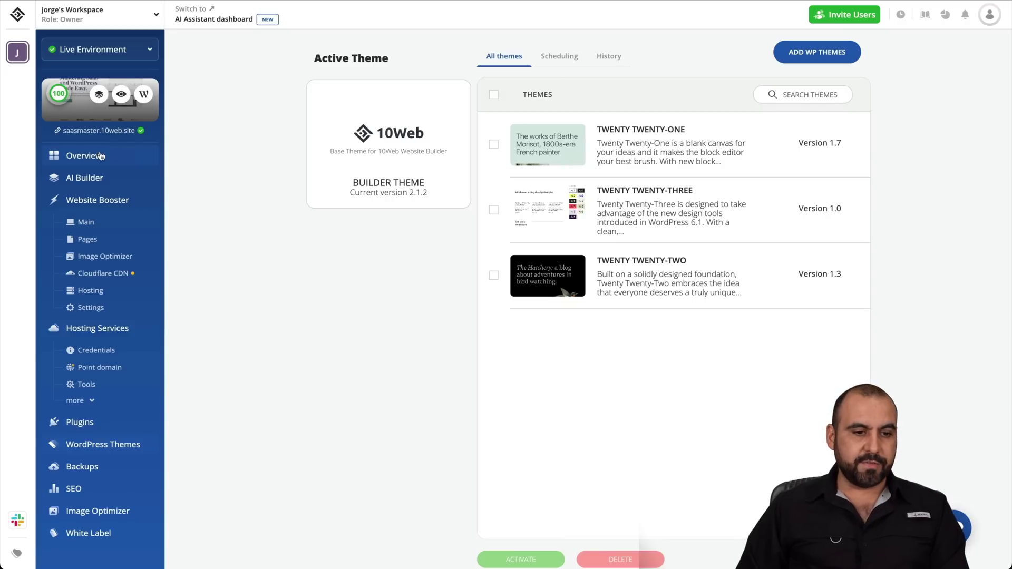
click(82, 180)
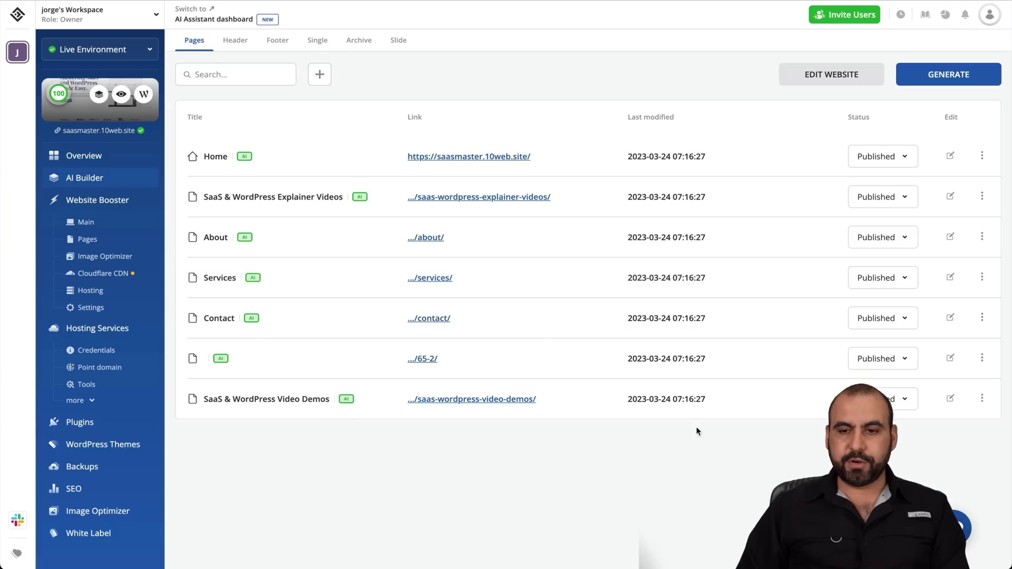